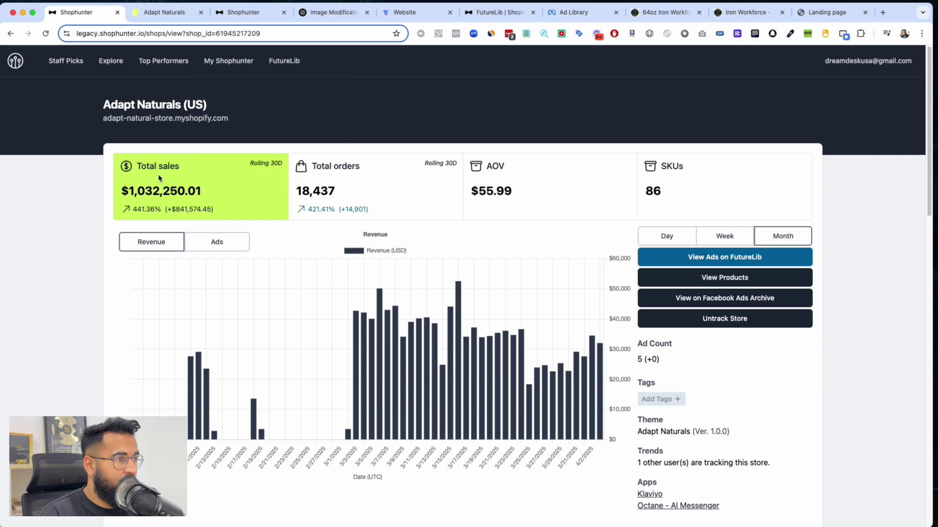
Move the Iron Infidel stats tab second, close the 64oz Iron Workforce tab, and show Adapt Naturals.
{"action": "left_click_drag", "start_coordinate": [228, 14], "coordinate": [156, 14]}
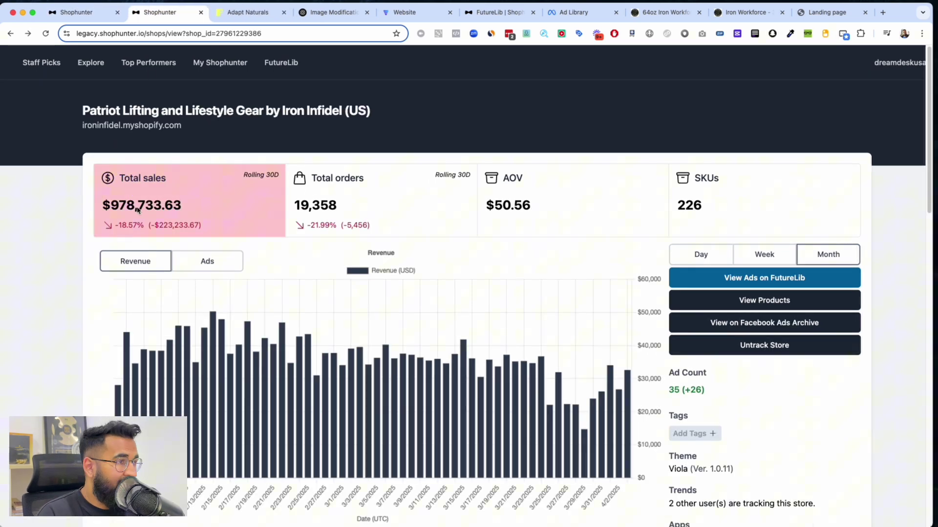
{"action": "left_click", "coordinate": [247, 12]}
{"action": "left_click", "coordinate": [656, 14]}
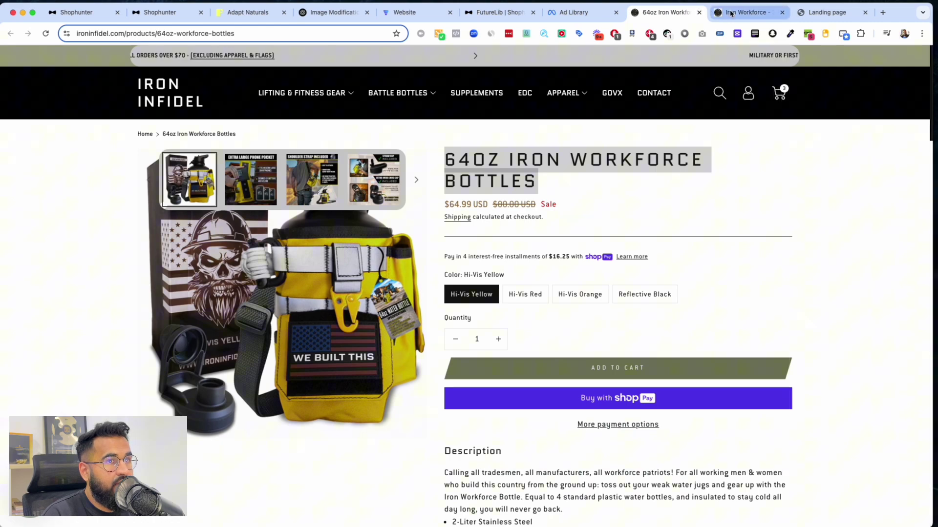
{"action": "left_click", "coordinate": [698, 12]}
{"action": "left_click_drag", "start_coordinate": [683, 13], "coordinate": [164, 25]}
{"action": "left_click", "coordinate": [271, 14]}
Scroll through the Adapt Naturals Bio-Avail Myco landing page.
{"action": "scroll", "coordinate": [515, 221], "scroll_direction": "down", "scroll_amount": 7}
{"action": "scroll", "coordinate": [535, 194], "scroll_direction": "up", "scroll_amount": 8}
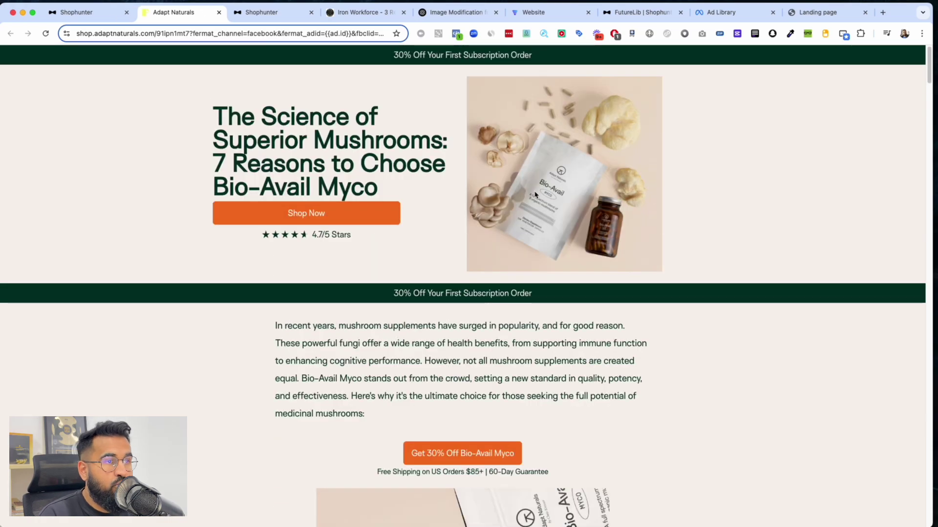
{"action": "scroll", "coordinate": [534, 194], "scroll_direction": "down", "scroll_amount": 20}
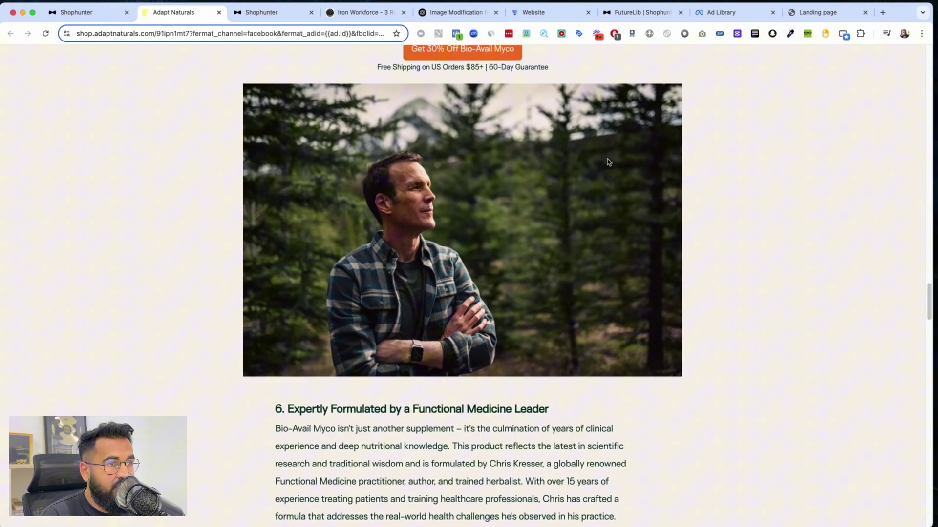
{"action": "scroll", "coordinate": [608, 162], "scroll_direction": "down", "scroll_amount": 10}
{"action": "scroll", "coordinate": [609, 162], "scroll_direction": "up", "scroll_amount": 20}
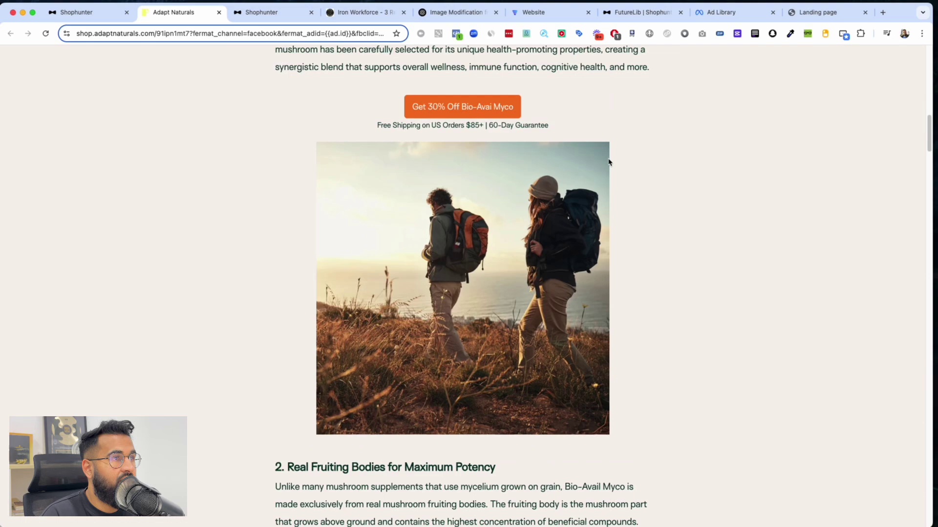
{"action": "scroll", "coordinate": [609, 162], "scroll_direction": "up", "scroll_amount": 10}
Review the Iron Infidel stats and Iron Workforce hero, then bring up the ShopFunnels BioBoost draft.
{"action": "key", "text": "ctrl+Tab"}
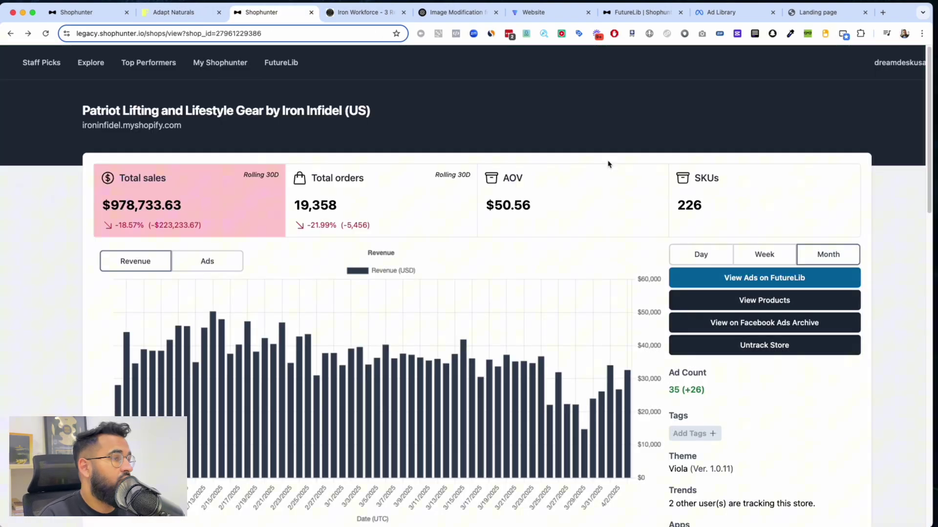
{"action": "key", "text": "ctrl+Tab"}
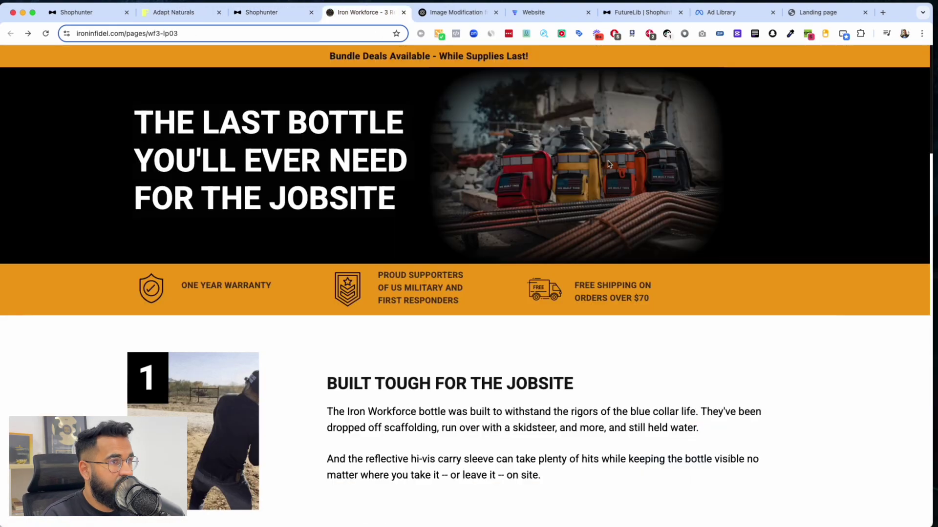
{"action": "scroll", "coordinate": [617, 204], "scroll_direction": "down", "scroll_amount": 2}
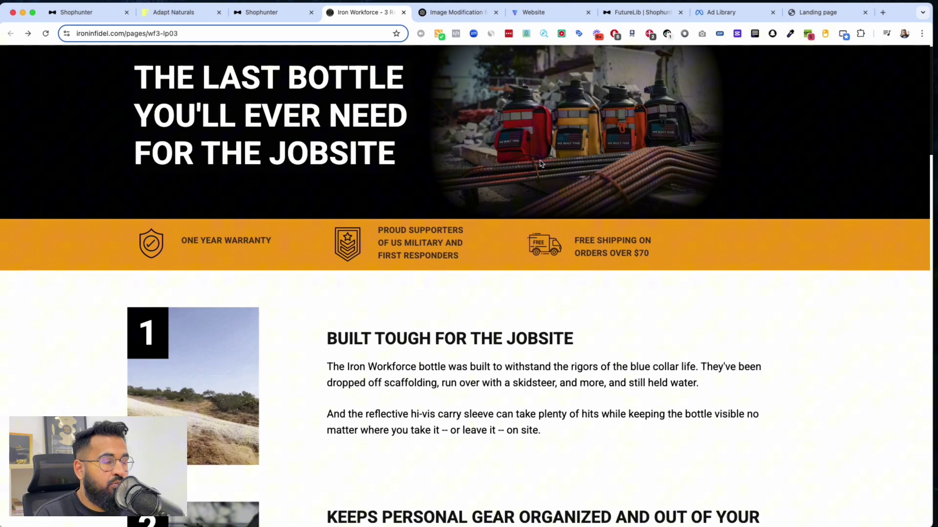
{"action": "scroll", "coordinate": [697, 154], "scroll_direction": "down", "scroll_amount": 4}
{"action": "scroll", "coordinate": [697, 154], "scroll_direction": "up", "scroll_amount": 5}
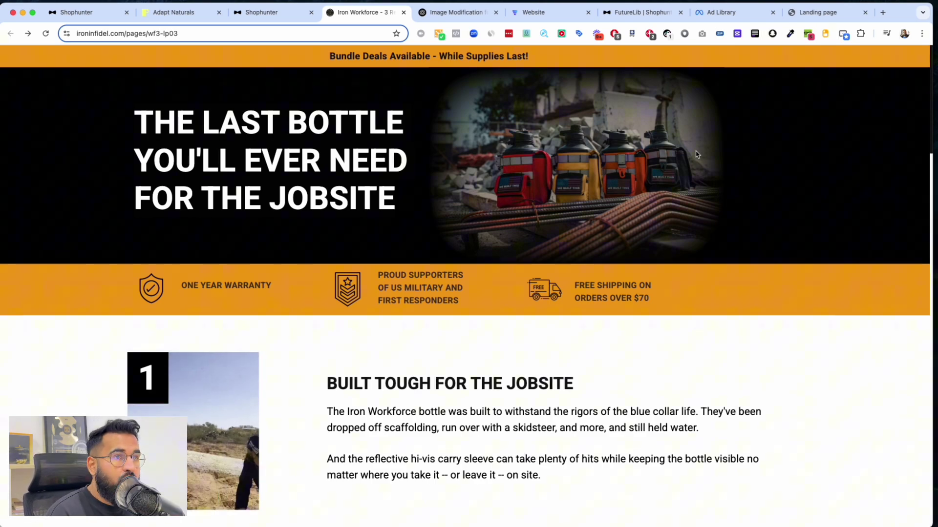
{"action": "scroll", "coordinate": [697, 154], "scroll_direction": "up", "scroll_amount": 5}
{"action": "scroll", "coordinate": [685, 140], "scroll_direction": "up", "scroll_amount": 5}
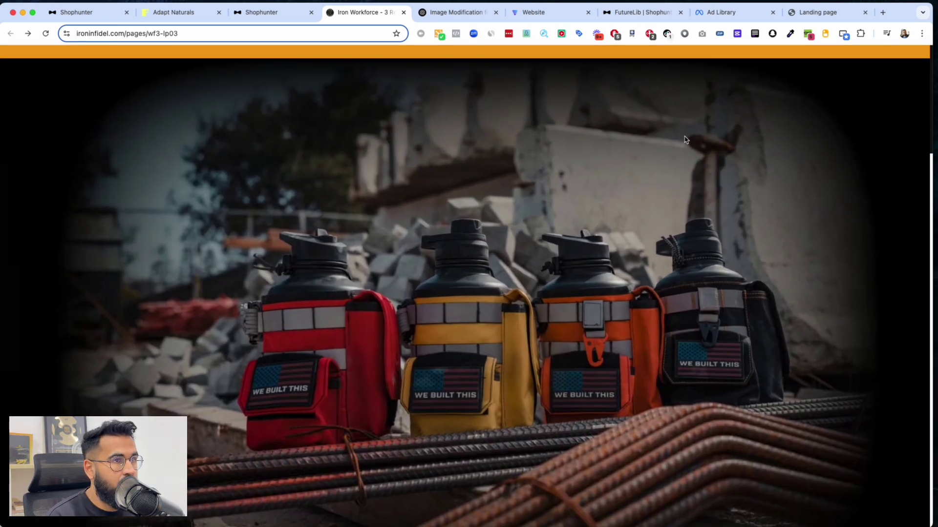
{"action": "left_click", "coordinate": [562, 12]}
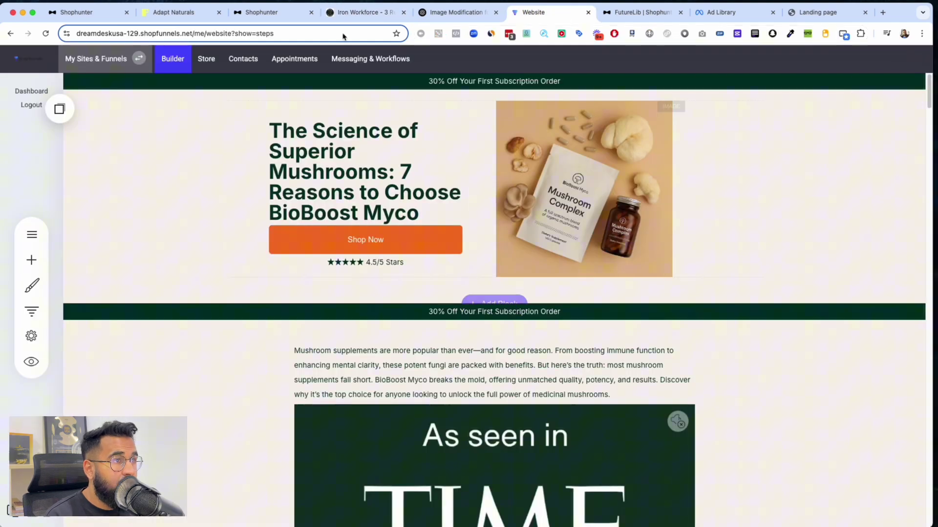
Move the ShopFunnels tab beside Adapt Naturals and preview the BioBoost Myco landing page.
{"action": "left_click_drag", "start_coordinate": [533, 13], "coordinate": [288, 10]}
{"action": "left_click", "coordinate": [31, 361]}
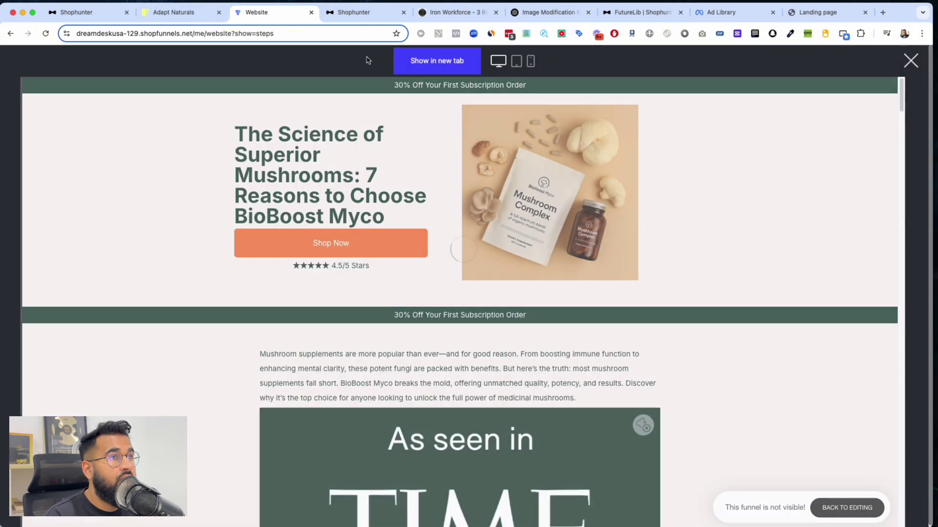
{"action": "left_click", "coordinate": [160, 12]}
{"action": "scroll", "coordinate": [478, 201], "scroll_direction": "up", "scroll_amount": 5}
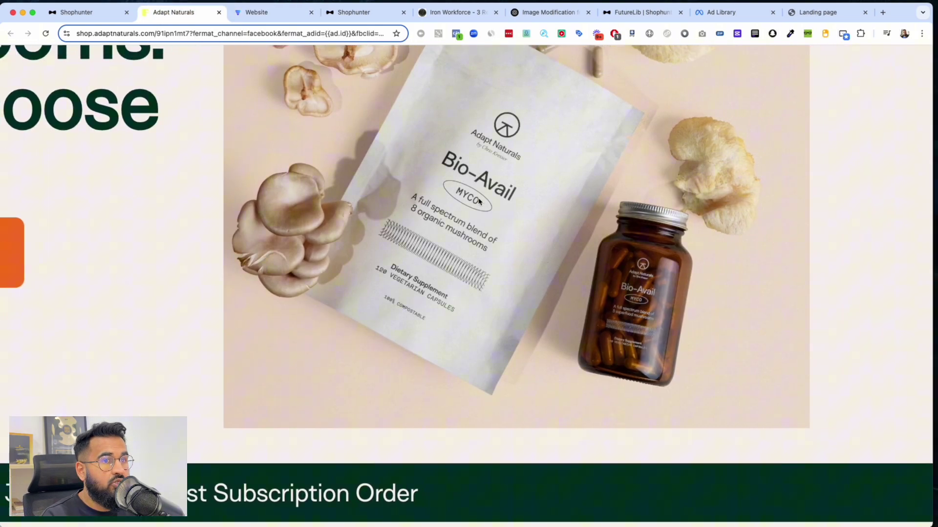
Compare the BioBoost Myco hero image with the original Adapt Naturals hero.
{"action": "key", "text": "ctrl+Tab"}
{"action": "scroll", "coordinate": [478, 202], "scroll_direction": "up", "scroll_amount": 5}
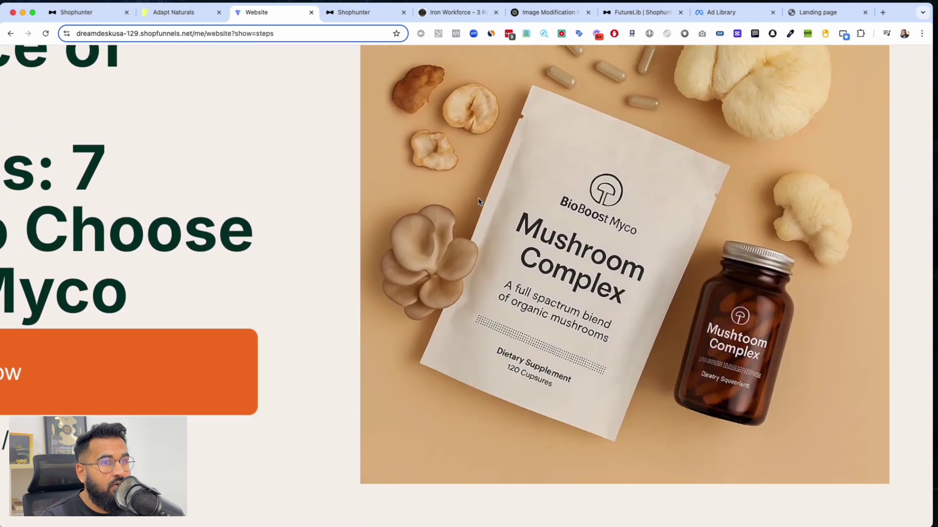
{"action": "scroll", "coordinate": [479, 201], "scroll_direction": "down", "scroll_amount": 5}
{"action": "scroll", "coordinate": [479, 201], "scroll_direction": "up", "scroll_amount": 5}
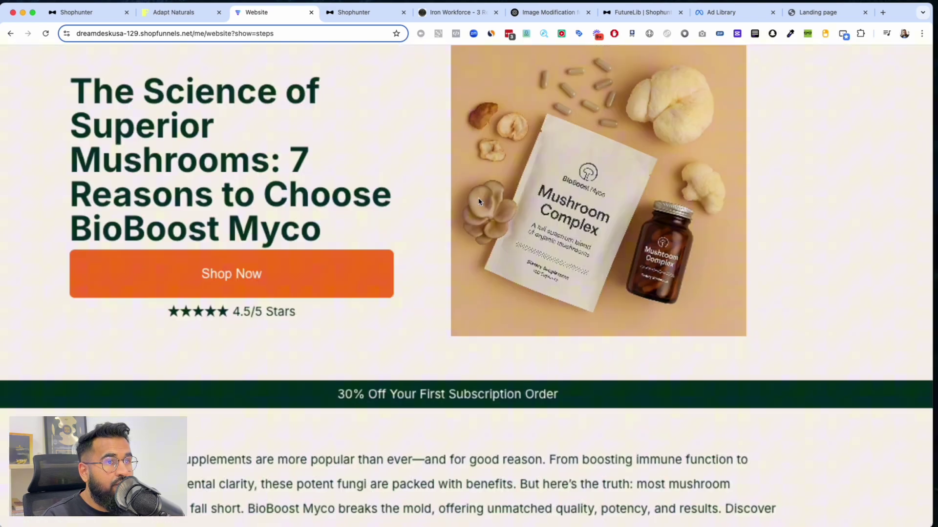
{"action": "scroll", "coordinate": [479, 201], "scroll_direction": "down", "scroll_amount": 3}
{"action": "key", "text": "ctrl+shift+Tab"}
{"action": "scroll", "coordinate": [479, 201], "scroll_direction": "up", "scroll_amount": 5}
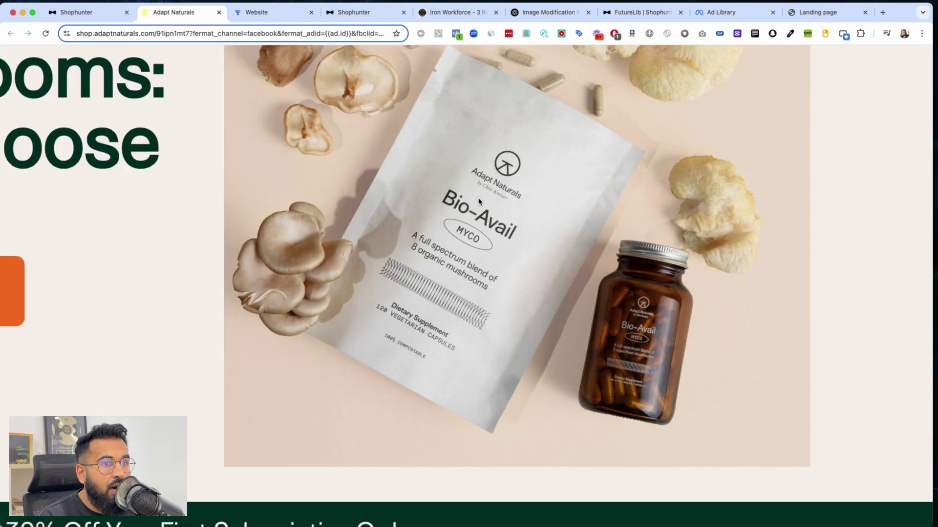
{"action": "scroll", "coordinate": [479, 201], "scroll_direction": "down", "scroll_amount": 3}
{"action": "key", "text": "ctrl+Tab"}
{"action": "scroll", "coordinate": [478, 201], "scroll_direction": "up", "scroll_amount": 5}
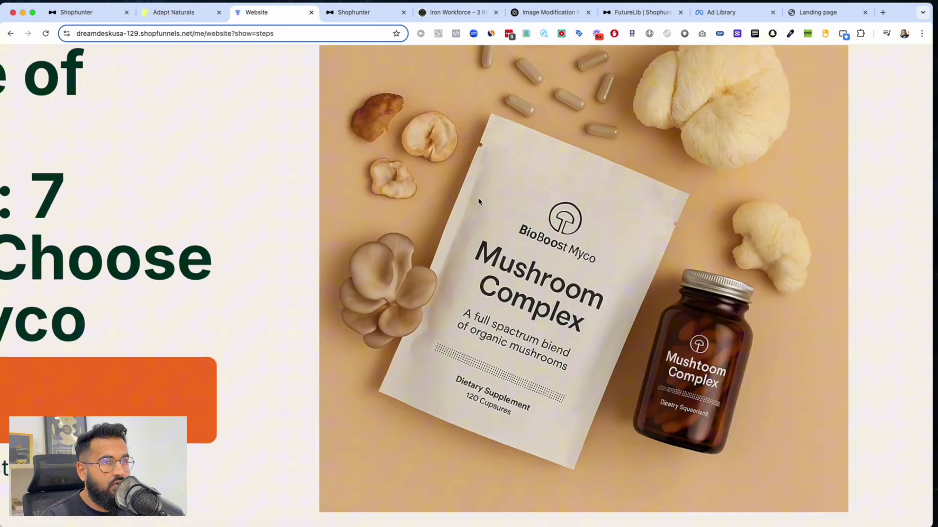
{"action": "scroll", "coordinate": [479, 202], "scroll_direction": "up", "scroll_amount": 1}
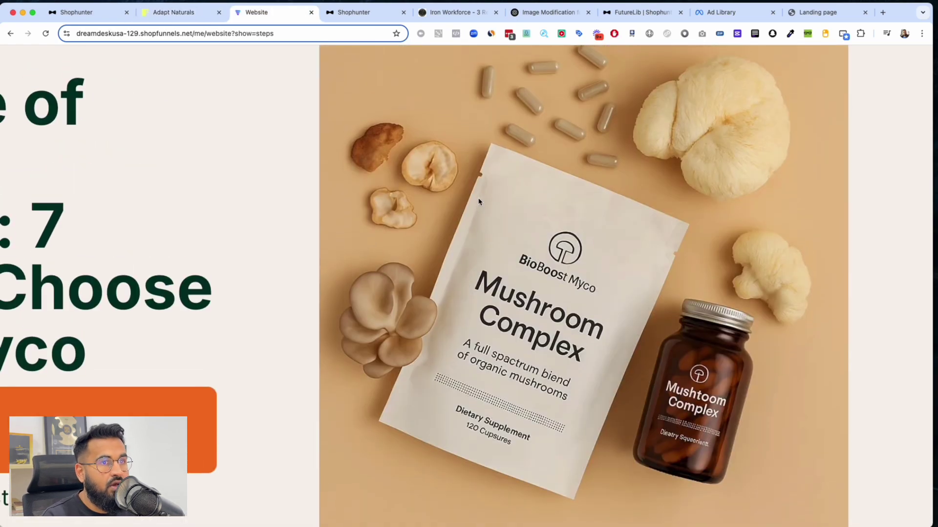
Cycle between the BioBoost preview, Shophunter stats and Adapt Naturals, ending on Adapt Naturals.
{"action": "key", "text": "ctrl+shift+Tab"}
{"action": "key", "text": "ctrl+Tab"}
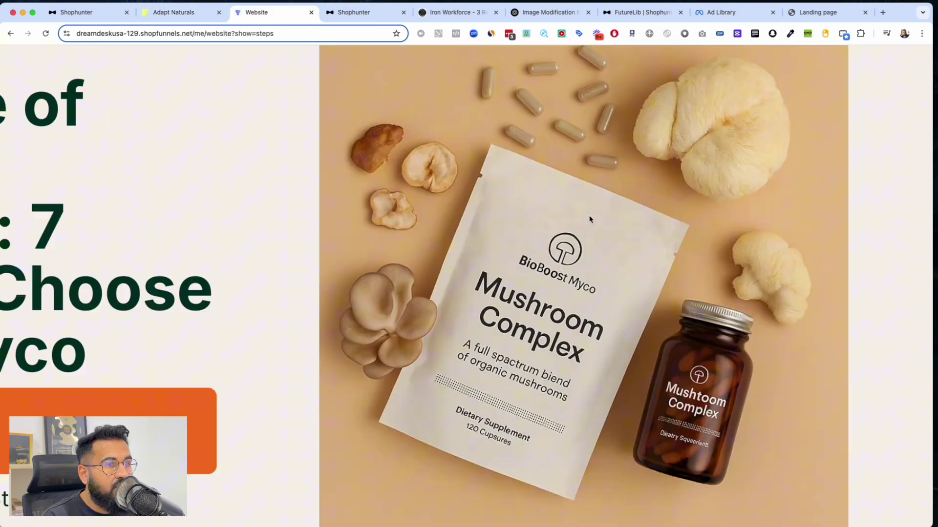
{"action": "key", "text": "ctrl+Tab"}
{"action": "key", "text": "ctrl+shift+Tab"}
{"action": "key", "text": "ctrl+shift+Tab"}
{"action": "scroll", "coordinate": [591, 218], "scroll_direction": "down", "scroll_amount": 3}
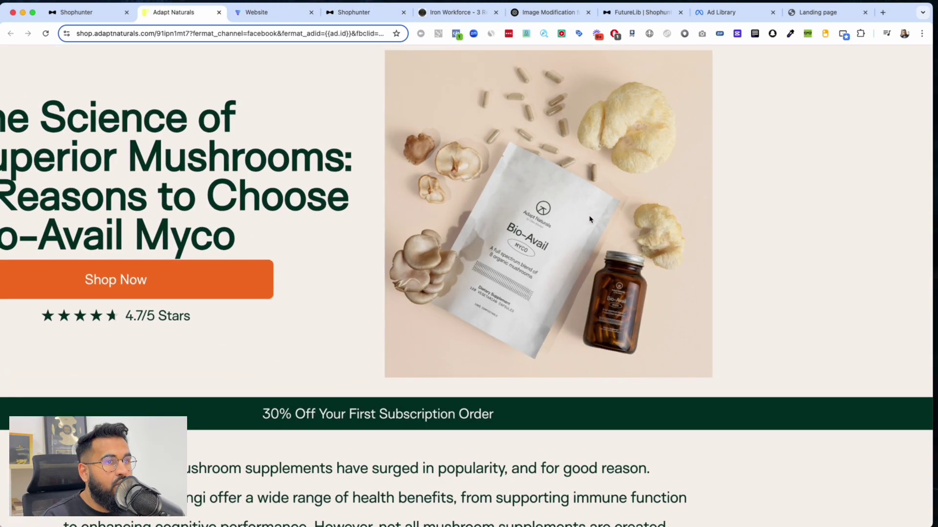
{"action": "key", "text": "ctrl+Tab"}
{"action": "scroll", "coordinate": [630, 242], "scroll_direction": "down", "scroll_amount": 3}
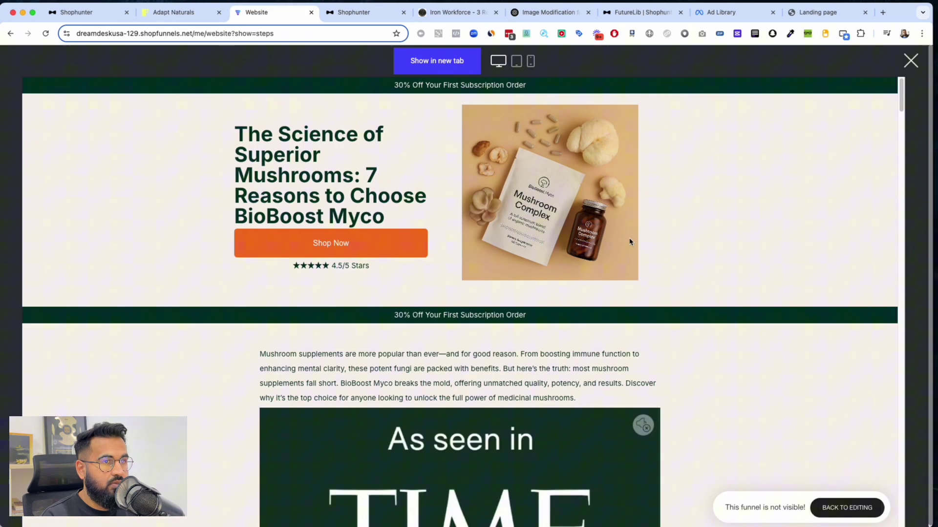
{"action": "key", "text": "ctrl+shift+Tab"}
{"action": "scroll", "coordinate": [630, 241], "scroll_direction": "down", "scroll_amount": 5}
{"action": "scroll", "coordinate": [630, 241], "scroll_direction": "up", "scroll_amount": 5}
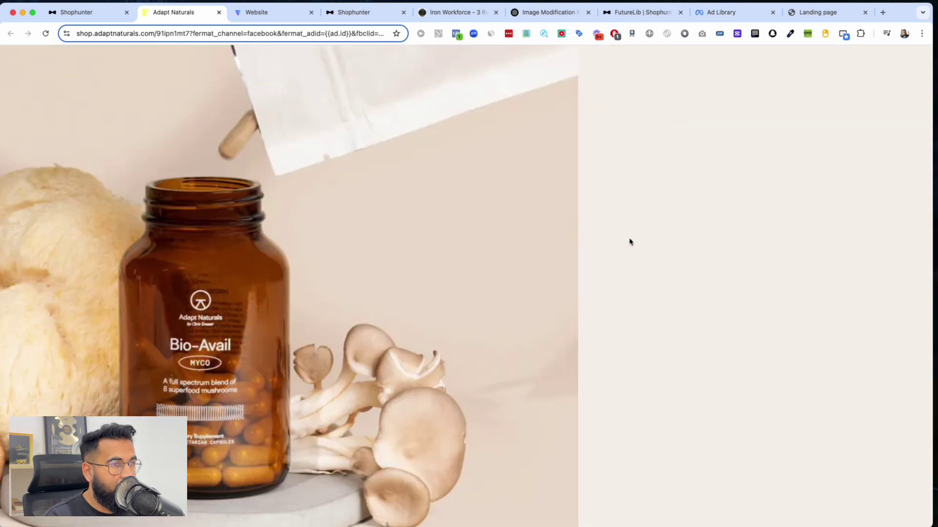
{"action": "scroll", "coordinate": [630, 241], "scroll_direction": "down", "scroll_amount": 5}
{"action": "scroll", "coordinate": [630, 241], "scroll_direction": "up", "scroll_amount": 1}
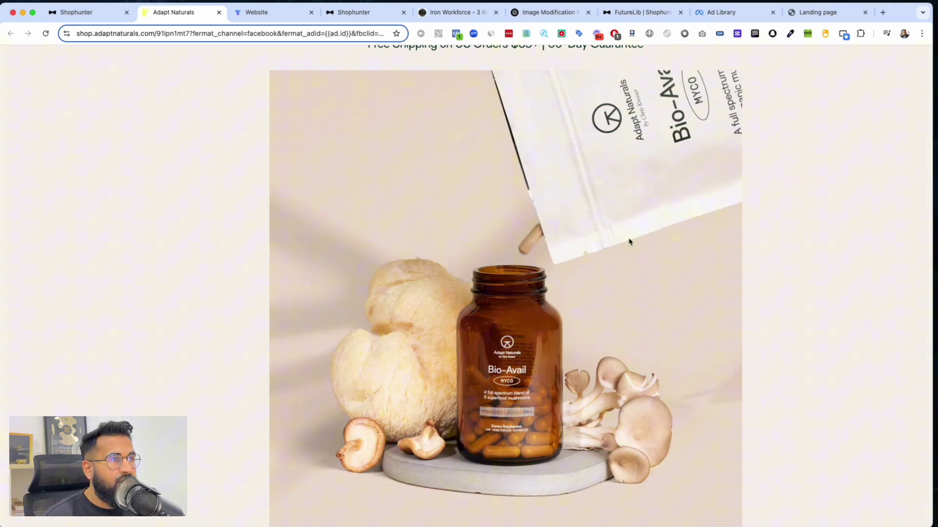
Compare the recreated BioBoost jar image against the original Adapt Naturals jar.
{"action": "key", "text": "ctrl+Tab"}
{"action": "scroll", "coordinate": [629, 241], "scroll_direction": "down", "scroll_amount": 10}
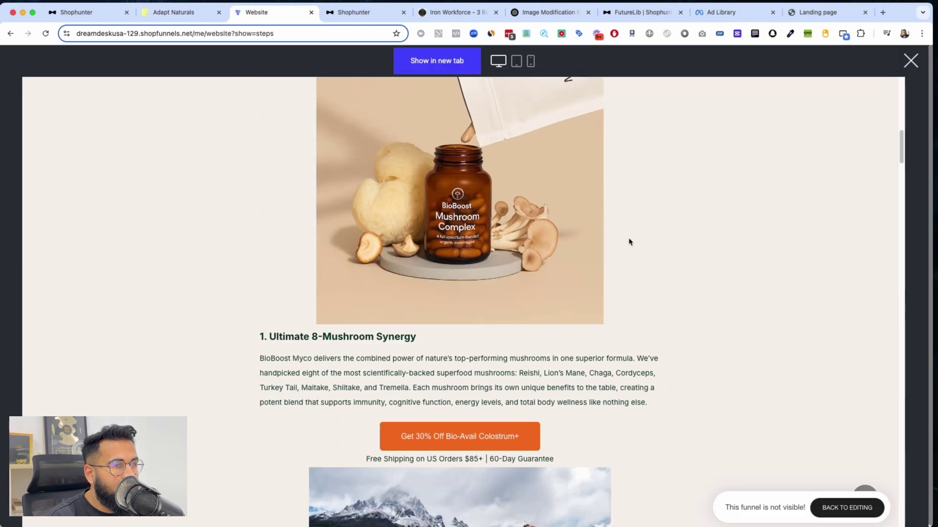
{"action": "scroll", "coordinate": [629, 242], "scroll_direction": "up", "scroll_amount": 5}
{"action": "scroll", "coordinate": [629, 241], "scroll_direction": "left", "scroll_amount": 5}
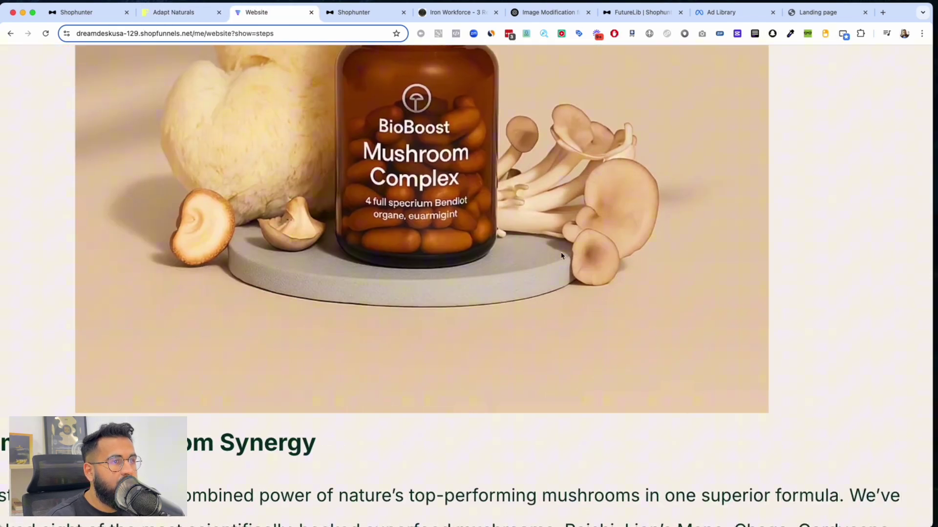
{"action": "scroll", "coordinate": [561, 255], "scroll_direction": "down", "scroll_amount": 5}
{"action": "scroll", "coordinate": [561, 256], "scroll_direction": "up", "scroll_amount": 4}
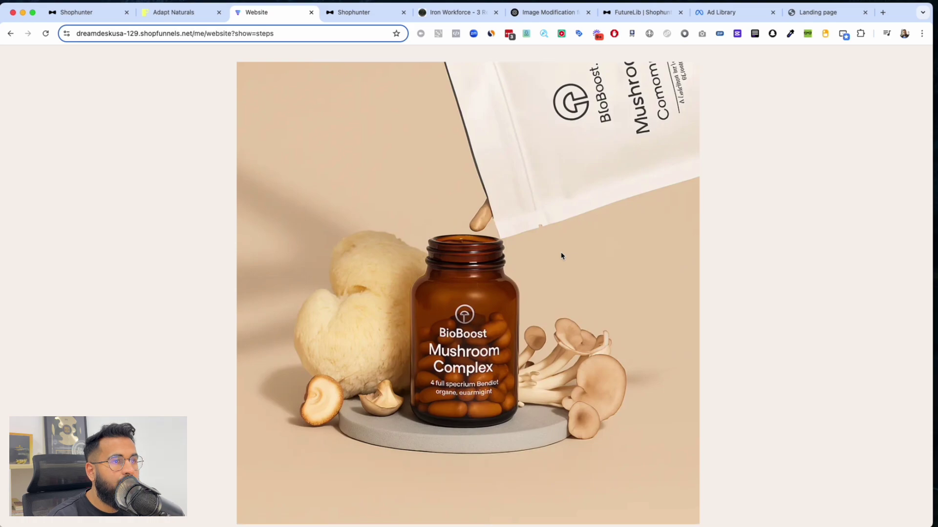
{"action": "key", "text": "ctrl+shift+Tab"}
{"action": "key", "text": "ctrl+Tab"}
{"action": "key", "text": "ctrl+shift+Tab"}
{"action": "key", "text": "ctrl+Tab"}
{"action": "key", "text": "ctrl+shift+Tab"}
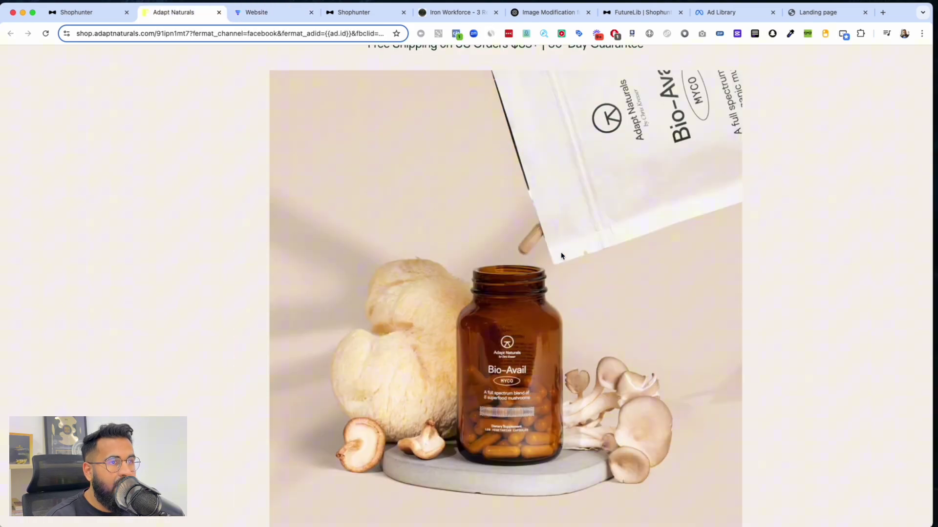
{"action": "scroll", "coordinate": [561, 255], "scroll_direction": "down", "scroll_amount": 10}
Compare the recreated capsules image with the Adapt Naturals original.
{"action": "key", "text": "ctrl+Tab"}
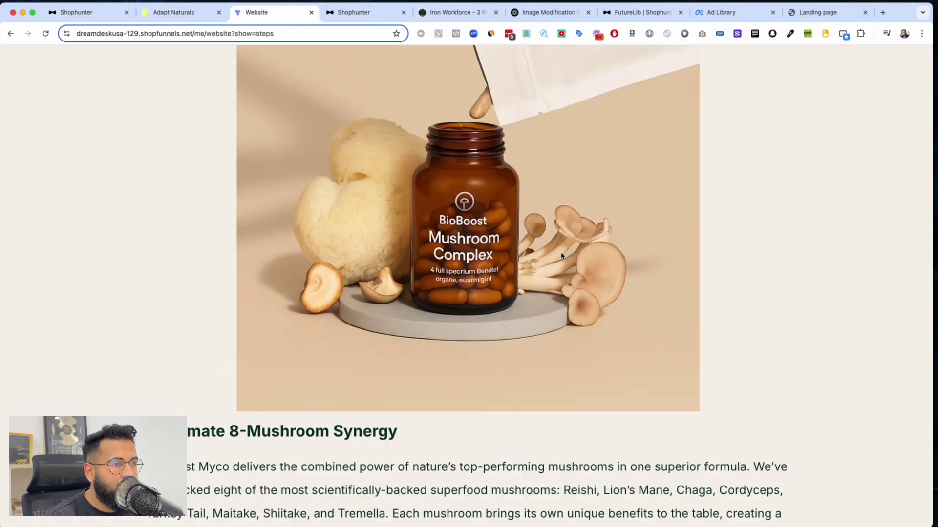
{"action": "scroll", "coordinate": [561, 255], "scroll_direction": "down", "scroll_amount": 12}
{"action": "key", "text": "ctrl+shift+Tab"}
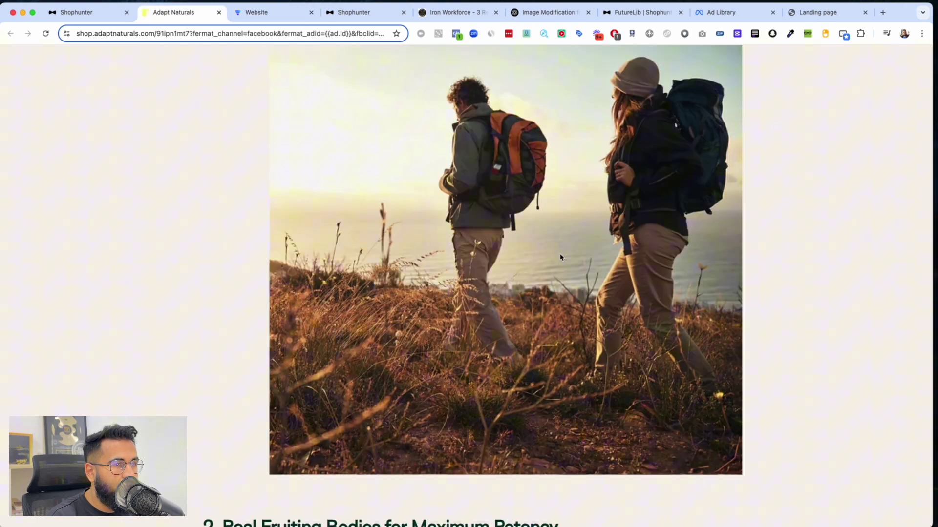
{"action": "scroll", "coordinate": [561, 256], "scroll_direction": "down", "scroll_amount": 10}
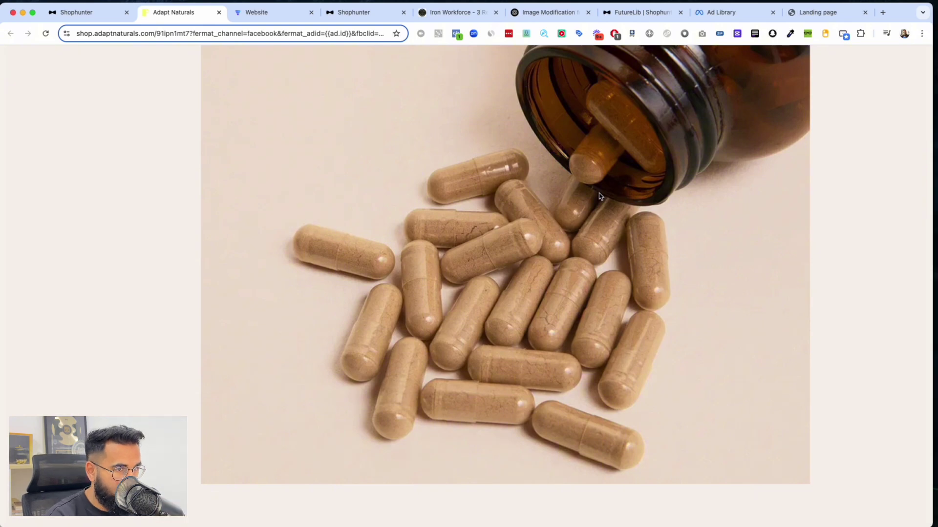
{"action": "key", "text": "ctrl+Tab"}
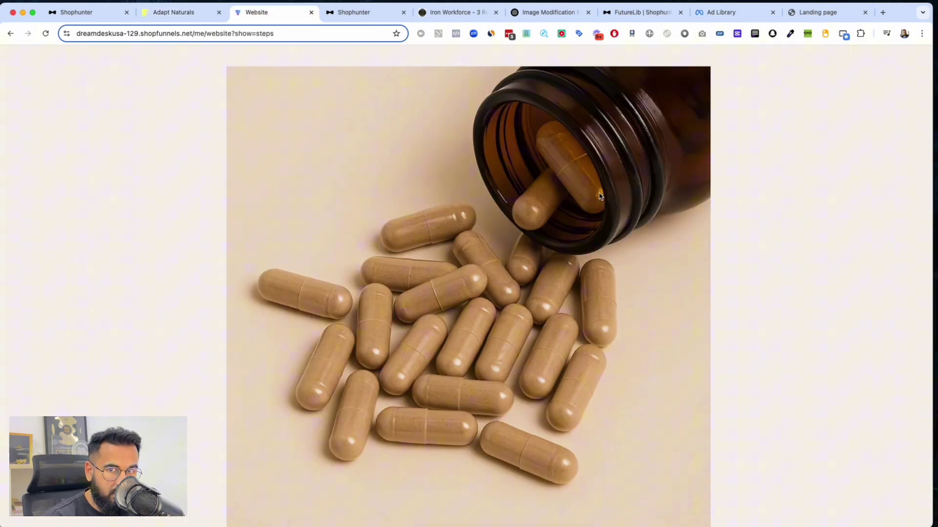
{"action": "key", "text": "ctrl+shift+Tab"}
Zoom out the Adapt Naturals page and cycle through Shophunter to the Iron Workforce page.
{"action": "key", "text": "ctrl+minus"}
{"action": "key", "text": "ctrl+minus"}
{"action": "key", "text": "ctrl+minus"}
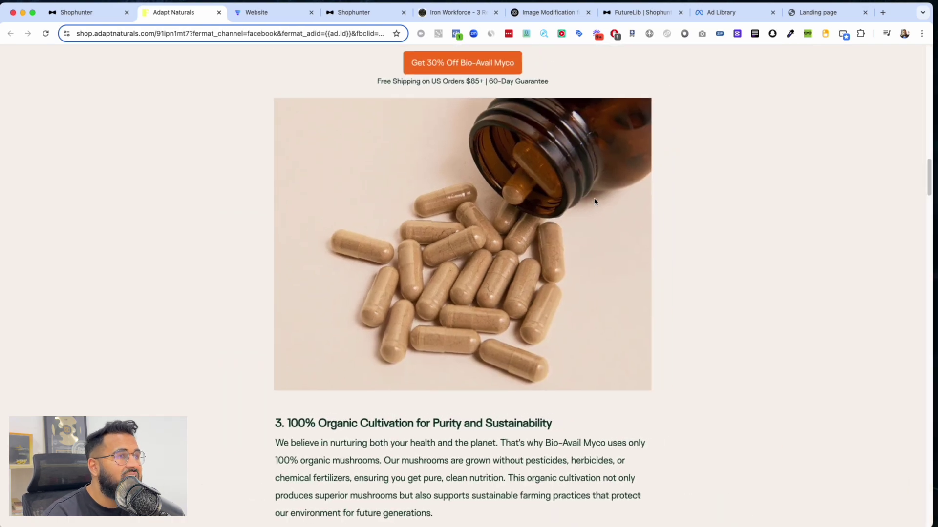
{"action": "key", "text": "ctrl+Tab"}
{"action": "key", "text": "ctrl+Tab"}
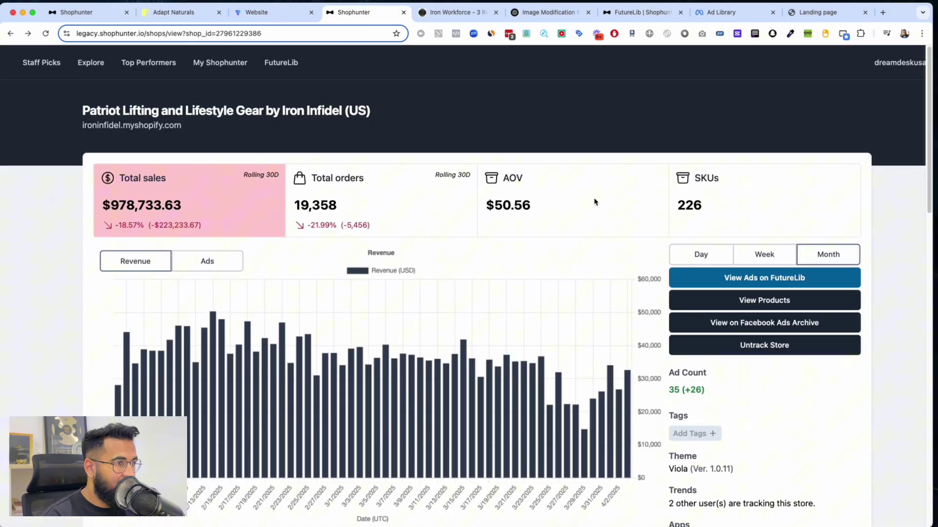
{"action": "key", "text": "ctrl+Tab"}
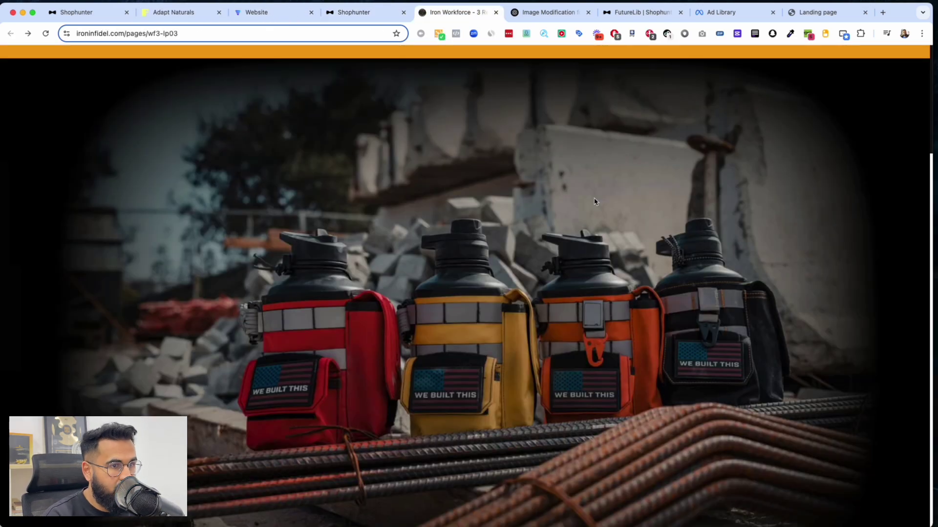
{"action": "key", "text": "ctrl+Tab"}
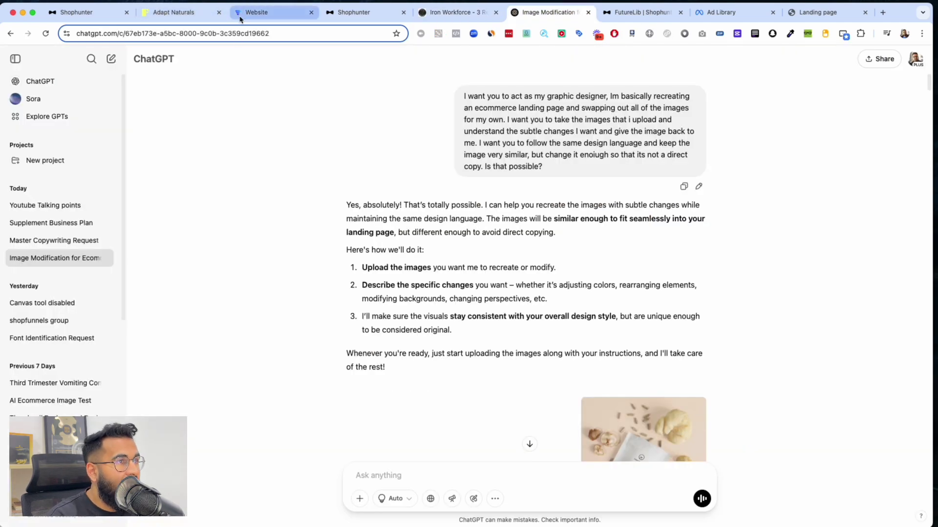
Reposition the ShopFunnels tab, dismiss the enlarged capsules image and close the BioBoost preview.
{"action": "left_click_drag", "start_coordinate": [264, 12], "coordinate": [532, 18]}
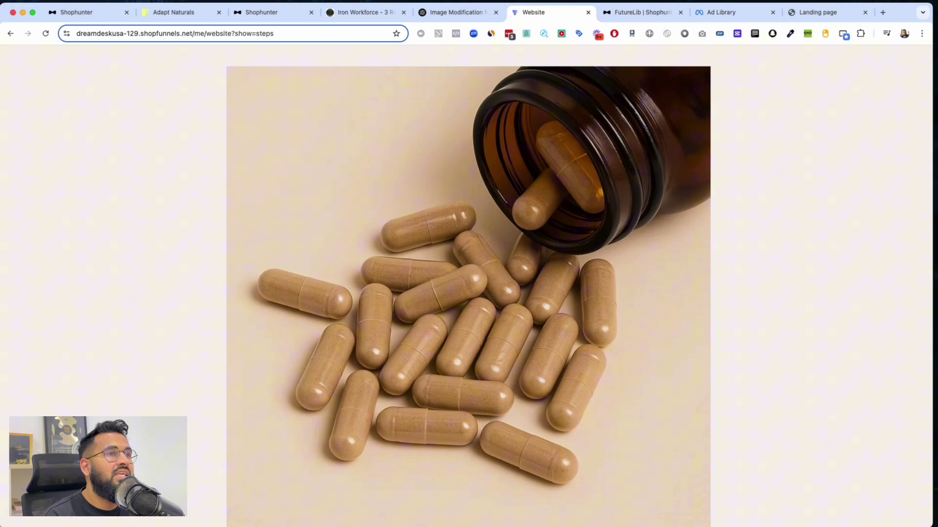
{"action": "left_click", "coordinate": [280, 334]}
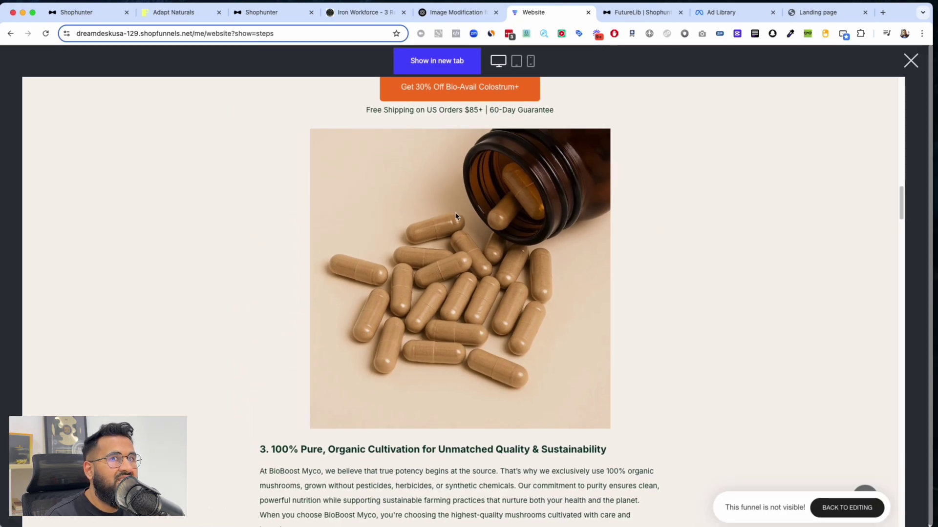
{"action": "left_click", "coordinate": [909, 61]}
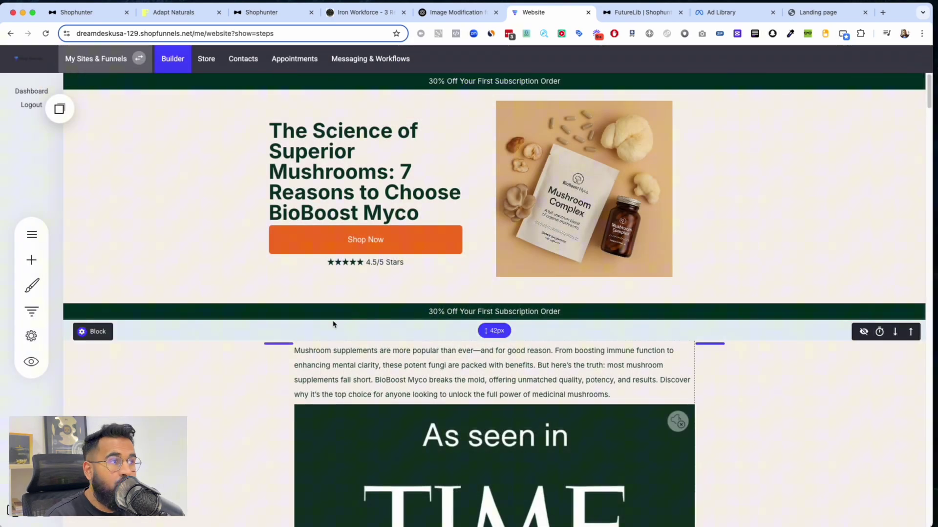
Open the WorkShield bottle funnel from My Websites & Funnels and preview its landing page.
{"action": "left_click", "coordinate": [31, 310]}
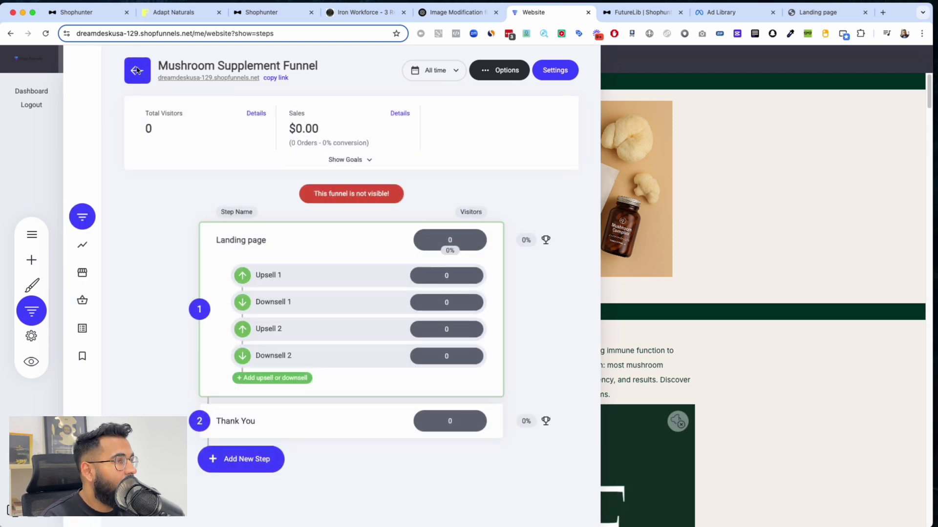
{"action": "left_click", "coordinate": [31, 235]}
{"action": "scroll", "coordinate": [230, 350], "scroll_direction": "down", "scroll_amount": 10}
{"action": "scroll", "coordinate": [229, 350], "scroll_direction": "down", "scroll_amount": 15}
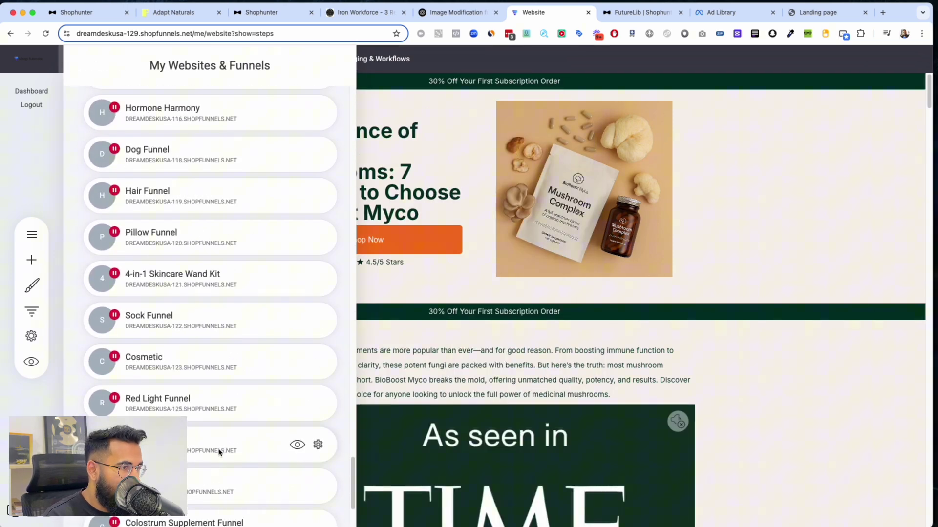
{"action": "left_click", "coordinate": [204, 482]}
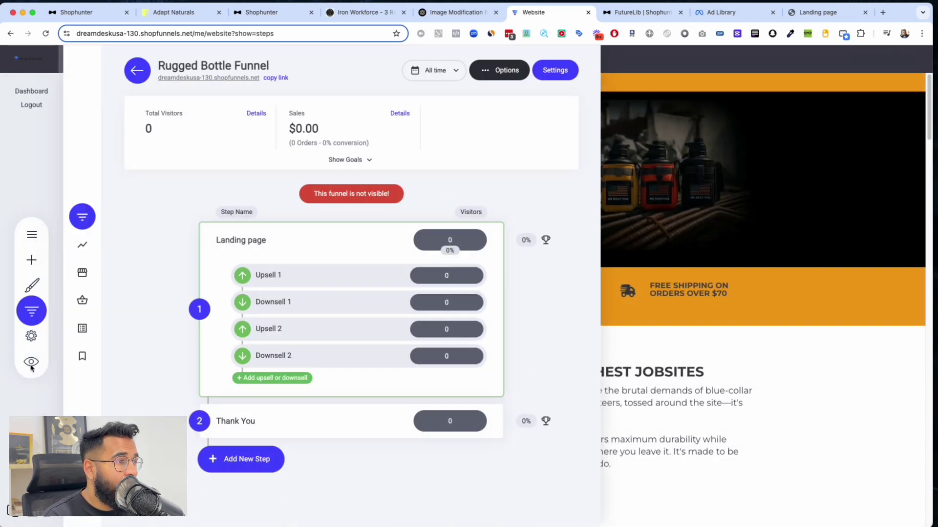
{"action": "left_click", "coordinate": [31, 364]}
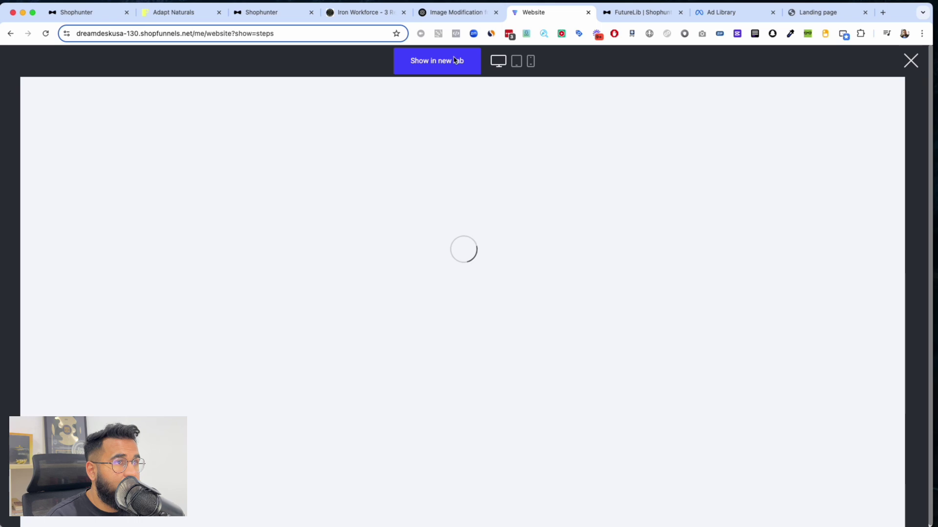
Open the WorkShield preview in a new tab and place the Iron Workforce page beside it.
{"action": "left_click", "coordinate": [454, 60]}
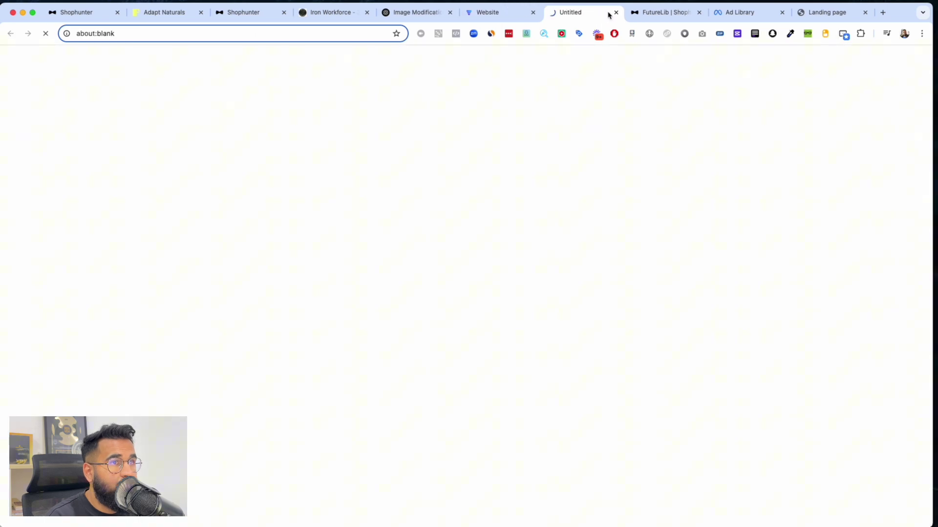
{"action": "left_click_drag", "start_coordinate": [570, 22], "coordinate": [598, 20]}
{"action": "left_click", "coordinate": [315, 12]}
{"action": "left_click_drag", "start_coordinate": [315, 12], "coordinate": [481, 12]}
{"action": "key", "text": "ctrl+Tab"}
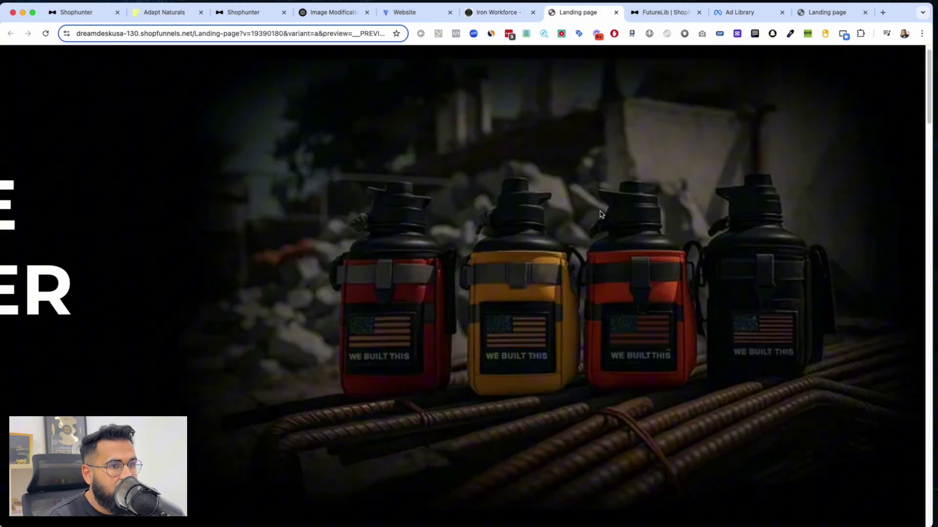
Compare the WorkShield preview's upper sections, through section 3, with the Iron Workforce original.
{"action": "scroll", "coordinate": [600, 214], "scroll_direction": "down", "scroll_amount": 10}
{"action": "scroll", "coordinate": [600, 213], "scroll_direction": "down", "scroll_amount": 10}
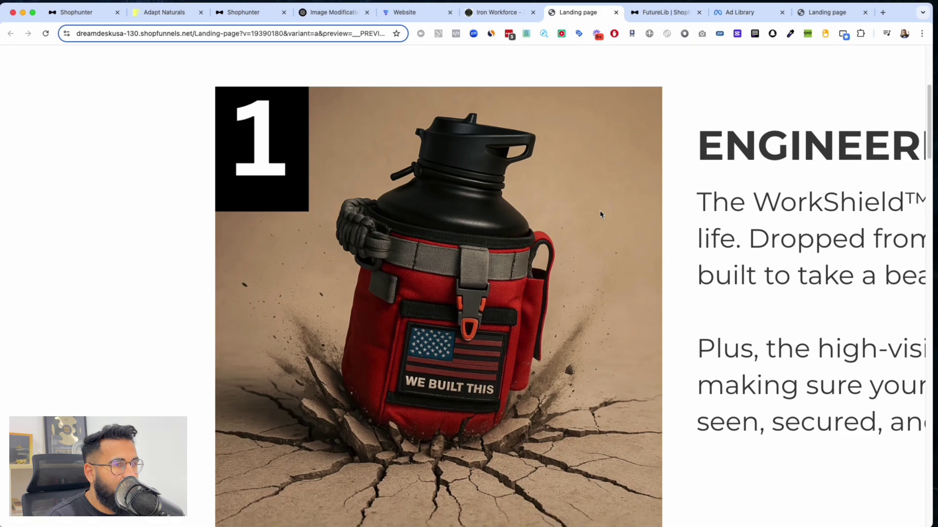
{"action": "key", "text": "ctrl+shift+Tab"}
{"action": "scroll", "coordinate": [600, 213], "scroll_direction": "down", "scroll_amount": 15}
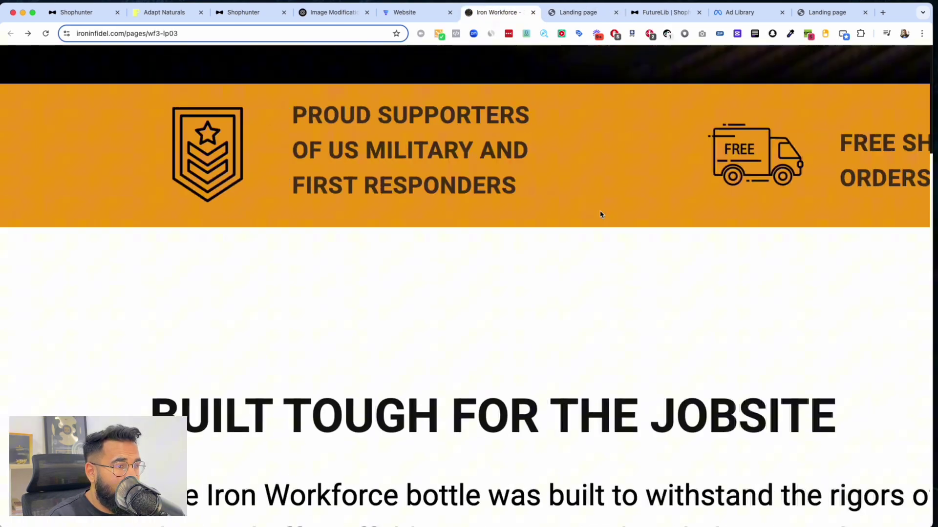
{"action": "scroll", "coordinate": [600, 213], "scroll_direction": "down", "scroll_amount": 3}
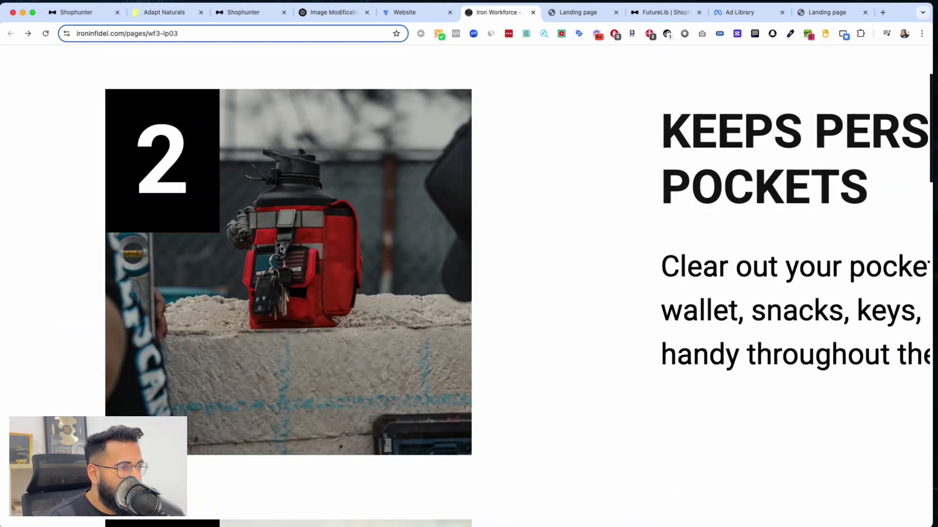
{"action": "key", "text": "ctrl+Tab"}
{"action": "scroll", "coordinate": [280, 249], "scroll_direction": "up", "scroll_amount": 1}
{"action": "scroll", "coordinate": [281, 249], "scroll_direction": "down", "scroll_amount": 8}
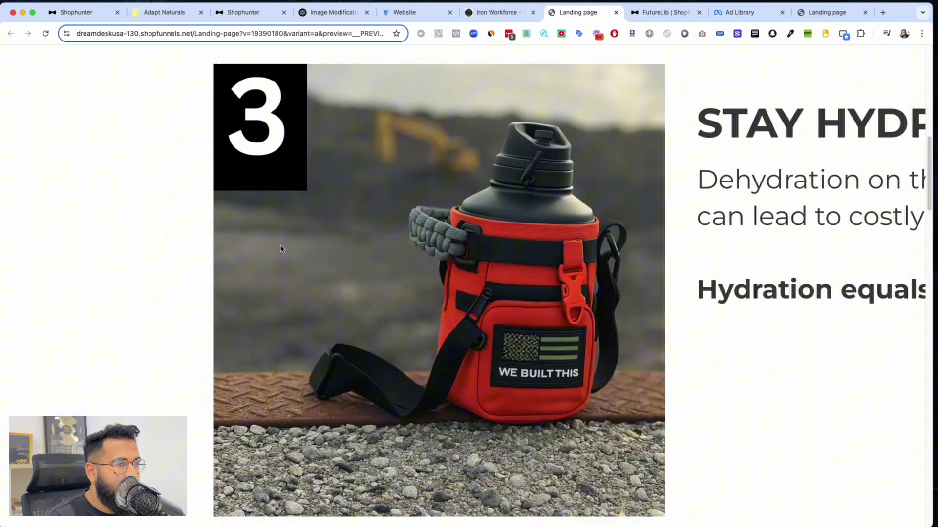
{"action": "key", "text": "ctrl+shift+Tab"}
{"action": "scroll", "coordinate": [281, 249], "scroll_direction": "down", "scroll_amount": 8}
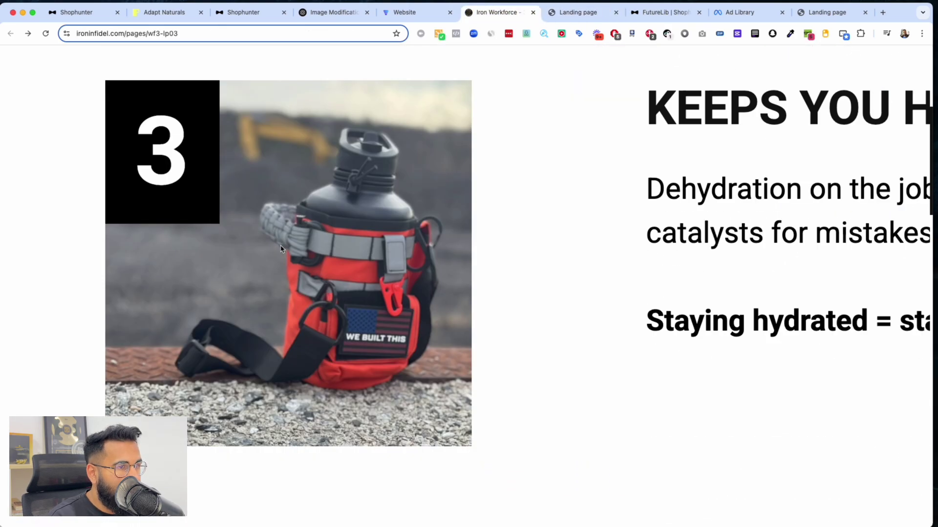
{"action": "key", "text": "ctrl+Tab"}
Compare the recreated red image section with the original, then return to the Adapt Naturals page.
{"action": "scroll", "coordinate": [280, 249], "scroll_direction": "down", "scroll_amount": 10}
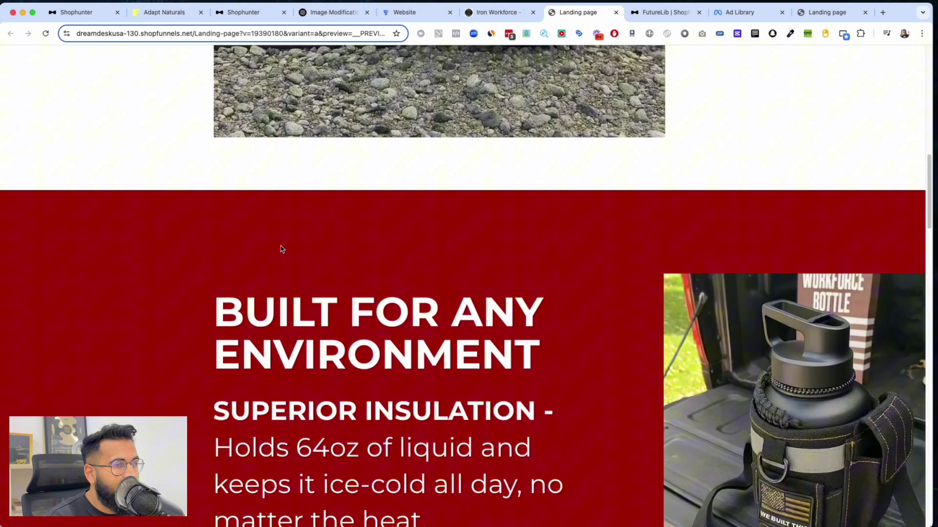
{"action": "scroll", "coordinate": [280, 249], "scroll_direction": "right", "scroll_amount": 2}
{"action": "key", "text": "ctrl+shift+Tab"}
{"action": "scroll", "coordinate": [281, 249], "scroll_direction": "down", "scroll_amount": 10}
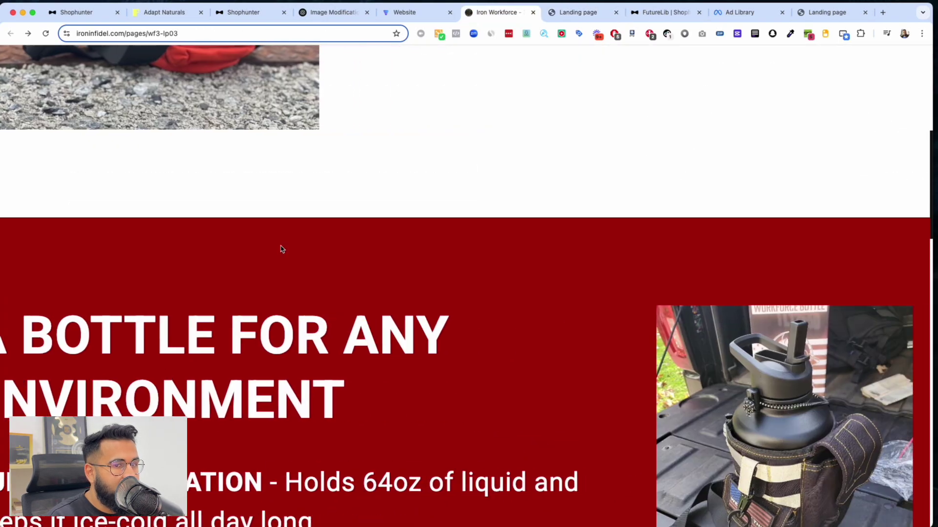
{"action": "scroll", "coordinate": [281, 250], "scroll_direction": "right", "scroll_amount": 3}
{"action": "scroll", "coordinate": [281, 250], "scroll_direction": "down", "scroll_amount": 4}
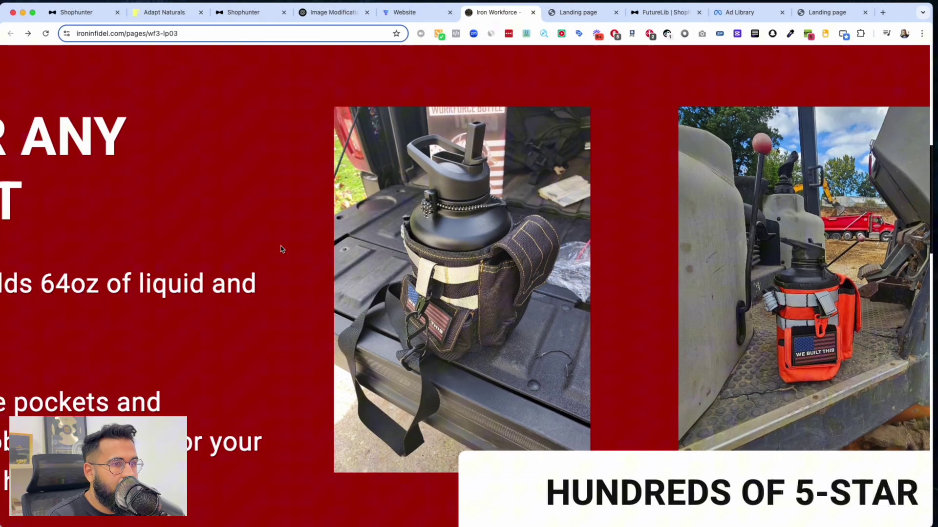
{"action": "key", "text": "ctrl+Tab"}
{"action": "scroll", "coordinate": [281, 249], "scroll_direction": "right", "scroll_amount": 4}
{"action": "key", "text": "ctrl+shift+Tab"}
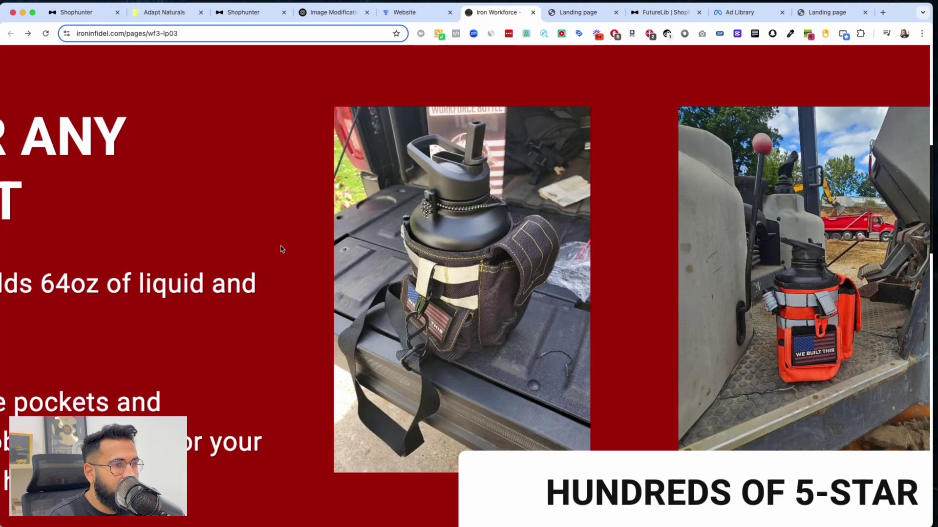
{"action": "scroll", "coordinate": [281, 249], "scroll_direction": "right", "scroll_amount": 5}
{"action": "key", "text": "ctrl+Tab"}
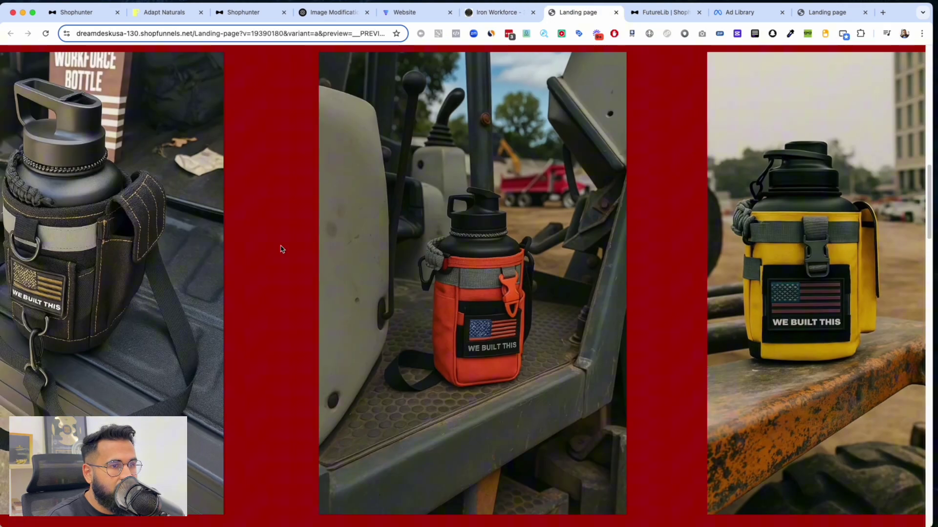
{"action": "scroll", "coordinate": [281, 249], "scroll_direction": "left", "scroll_amount": 1}
{"action": "key", "text": "ctrl+shift+Tab"}
{"action": "scroll", "coordinate": [280, 249], "scroll_direction": "right", "scroll_amount": 5}
{"action": "key", "text": "ctrl+Tab"}
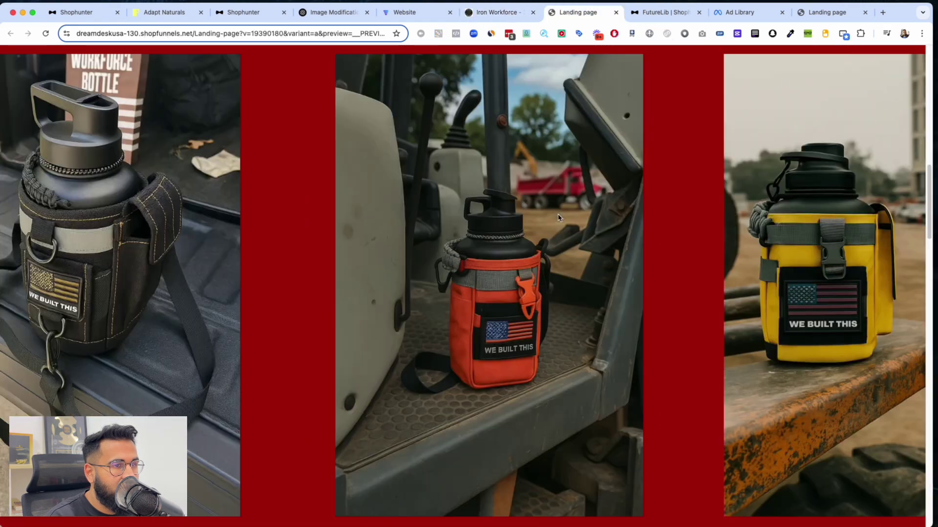
{"action": "scroll", "coordinate": [559, 217], "scroll_direction": "right", "scroll_amount": 5}
{"action": "scroll", "coordinate": [522, 213], "scroll_direction": "up", "scroll_amount": 6}
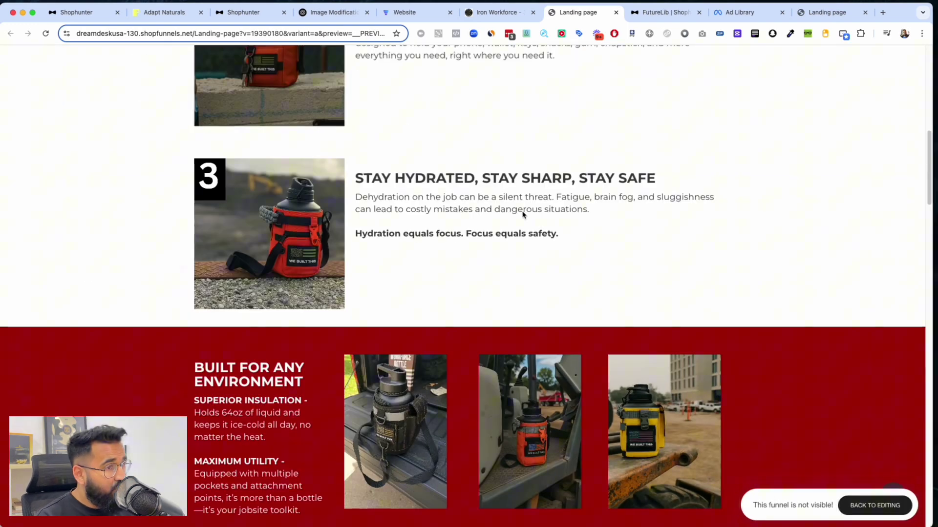
{"action": "scroll", "coordinate": [551, 237], "scroll_direction": "up", "scroll_amount": 5}
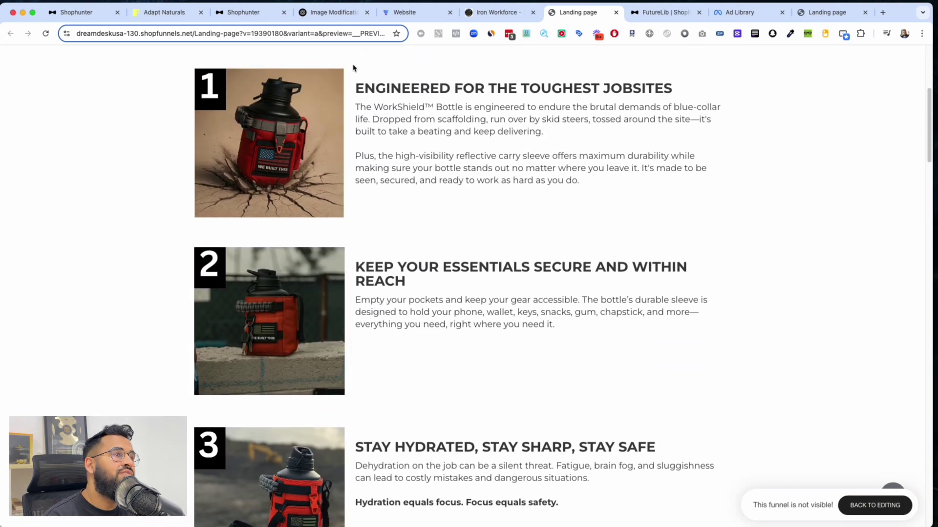
{"action": "left_click", "coordinate": [181, 13]}
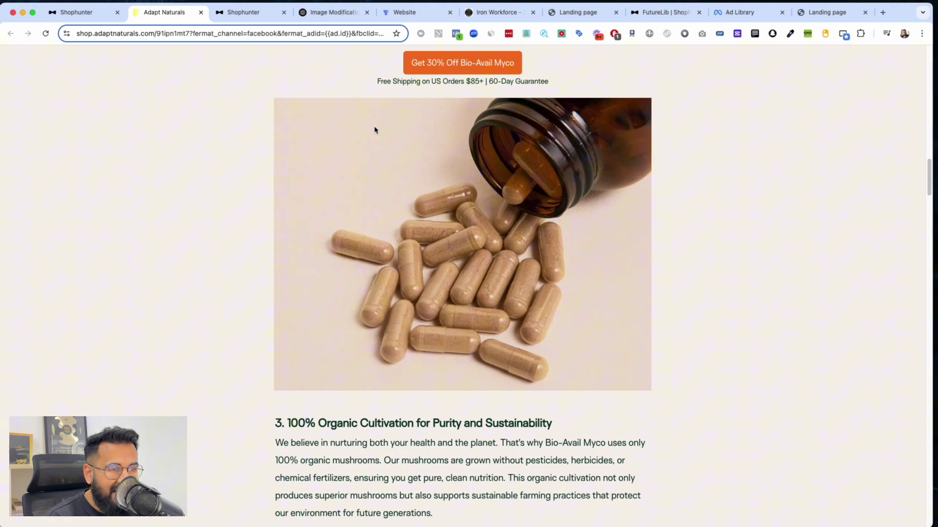
Scroll Adapt Naturals to its hero, revisit the WorkShield preview, then open ChatGPT's Image Modification chat.
{"action": "scroll", "coordinate": [374, 130], "scroll_direction": "up", "scroll_amount": 15}
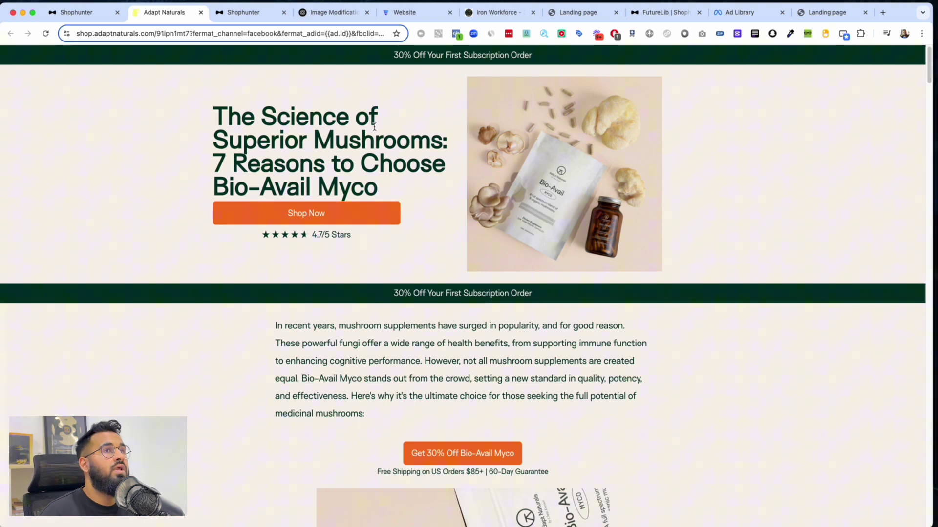
{"action": "left_click", "coordinate": [568, 19]}
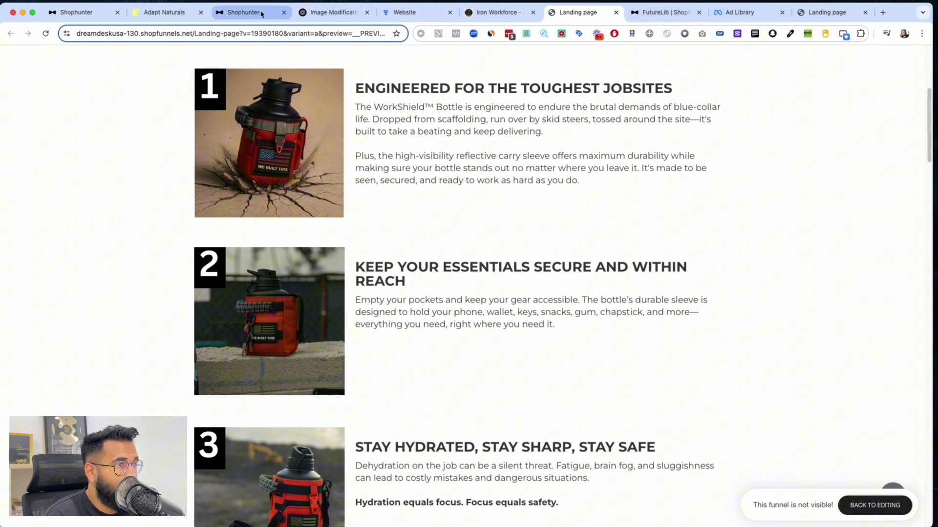
{"action": "left_click", "coordinate": [319, 16]}
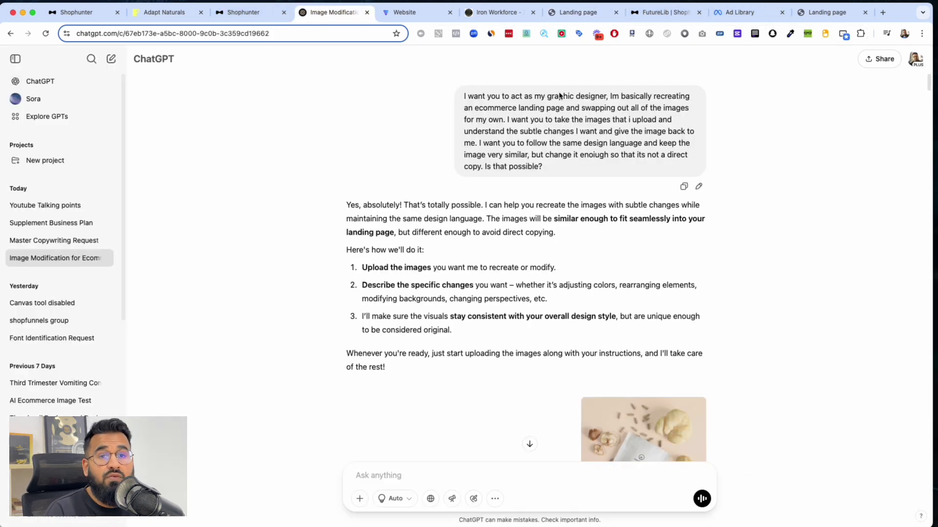
Collapse the ChatGPT chat history sidebar.
{"action": "left_click", "coordinate": [15, 59]}
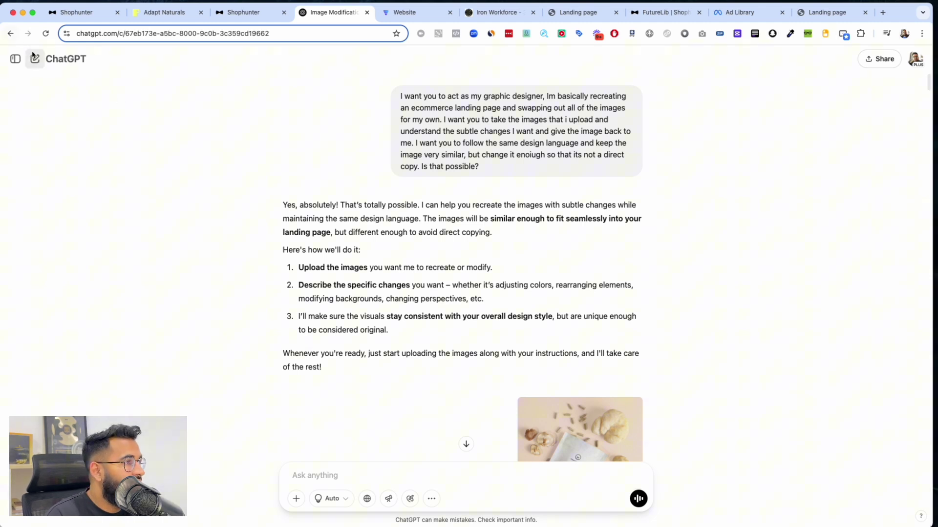
{"action": "left_click", "coordinate": [19, 59]}
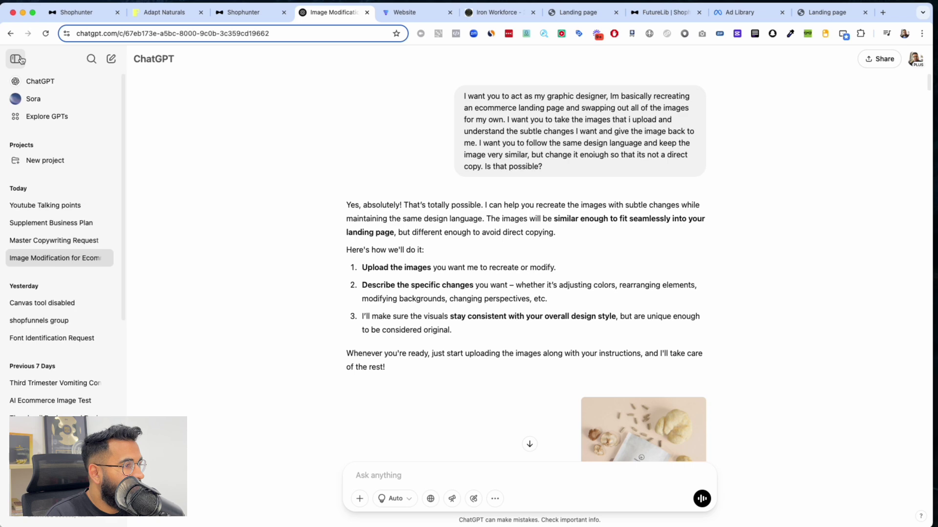
{"action": "left_click", "coordinate": [19, 59]}
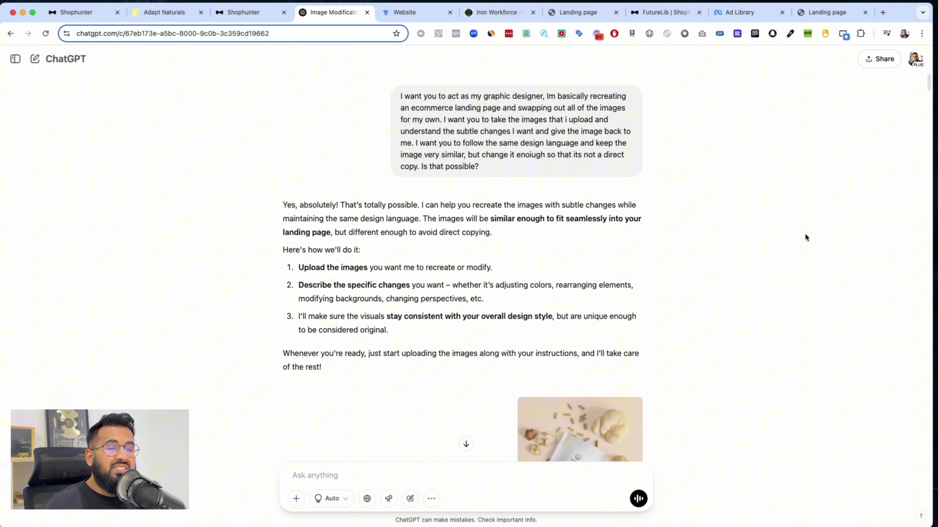
Scroll through the generated red tactical bag and BioBoost Mushroom Complex images.
{"action": "scroll", "coordinate": [805, 237], "scroll_direction": "down", "scroll_amount": 5}
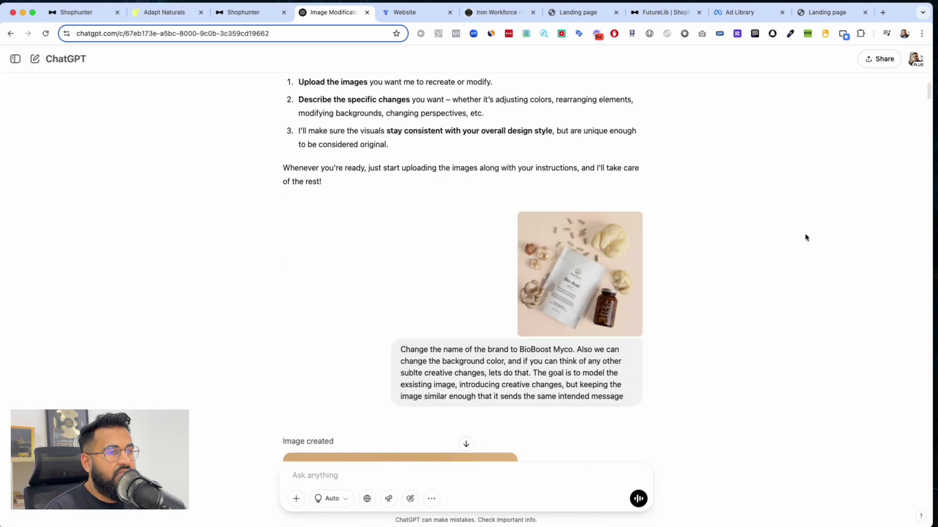
{"action": "scroll", "coordinate": [805, 237], "scroll_direction": "up", "scroll_amount": 5}
{"action": "scroll", "coordinate": [683, 224], "scroll_direction": "left", "scroll_amount": 3}
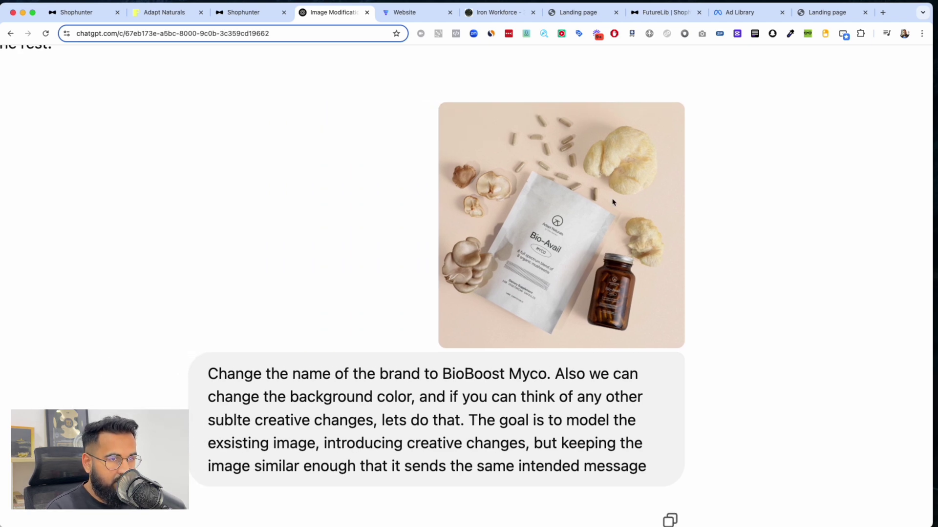
{"action": "scroll", "coordinate": [612, 202], "scroll_direction": "down", "scroll_amount": 10}
{"action": "scroll", "coordinate": [613, 202], "scroll_direction": "left", "scroll_amount": 5}
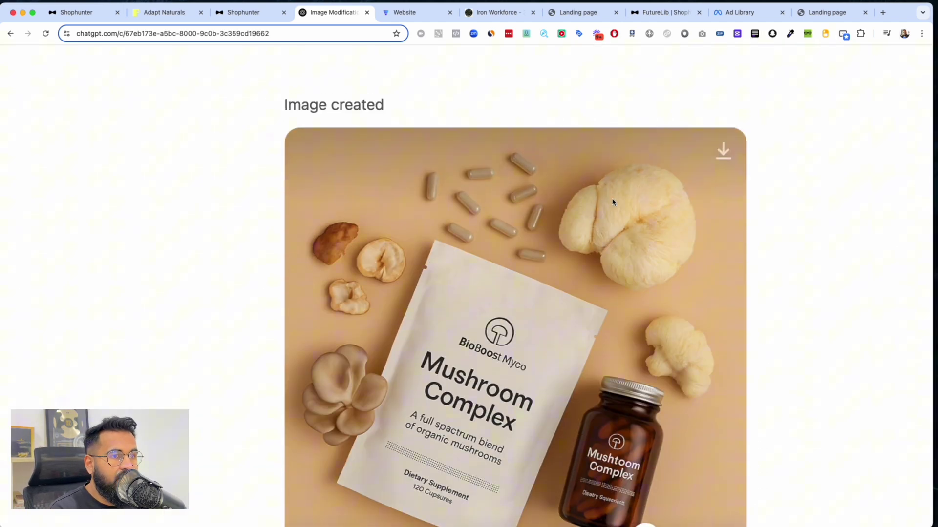
{"action": "scroll", "coordinate": [613, 202], "scroll_direction": "down", "scroll_amount": 5}
{"action": "scroll", "coordinate": [612, 202], "scroll_direction": "down", "scroll_amount": 15}
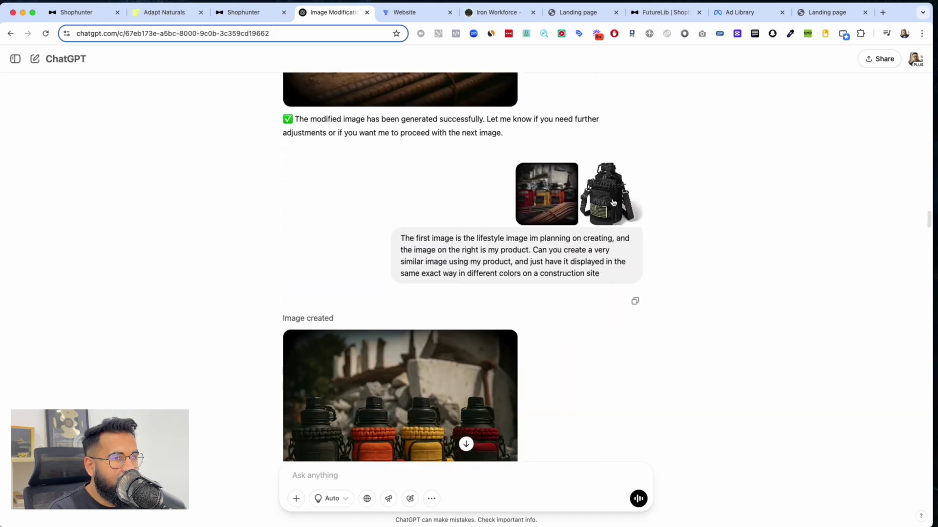
{"action": "scroll", "coordinate": [613, 202], "scroll_direction": "up", "scroll_amount": 5}
{"action": "scroll", "coordinate": [430, 225], "scroll_direction": "left", "scroll_amount": 3}
{"action": "scroll", "coordinate": [430, 224], "scroll_direction": "down", "scroll_amount": 10}
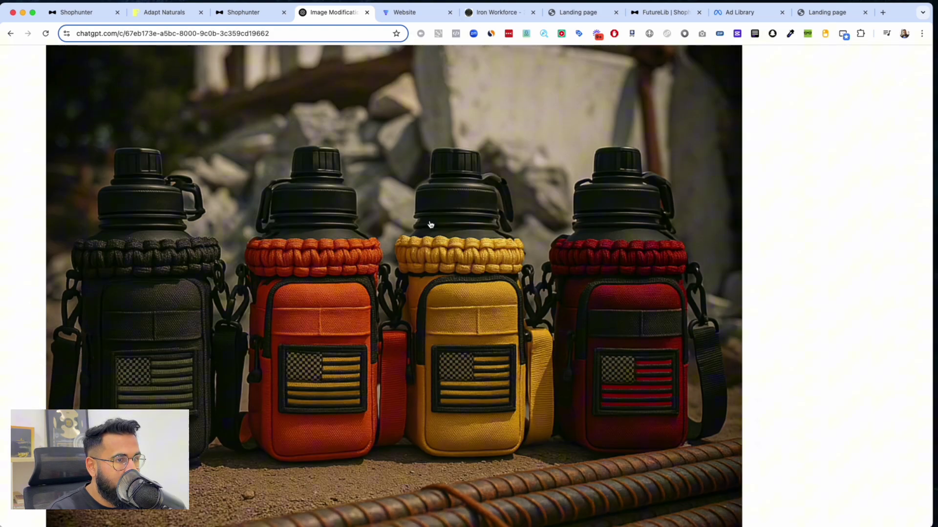
{"action": "scroll", "coordinate": [430, 224], "scroll_direction": "down", "scroll_amount": 5}
{"action": "scroll", "coordinate": [430, 224], "scroll_direction": "down", "scroll_amount": 10}
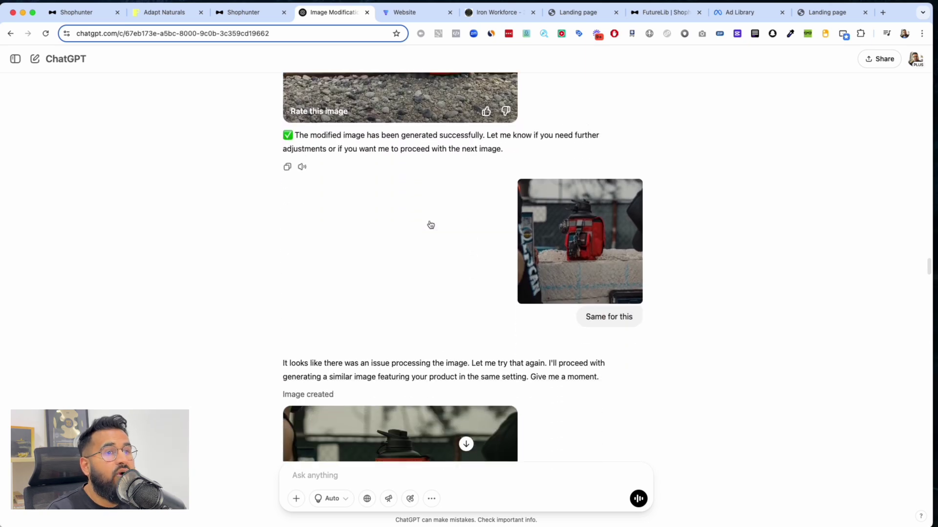
{"action": "scroll", "coordinate": [429, 225], "scroll_direction": "up", "scroll_amount": 3}
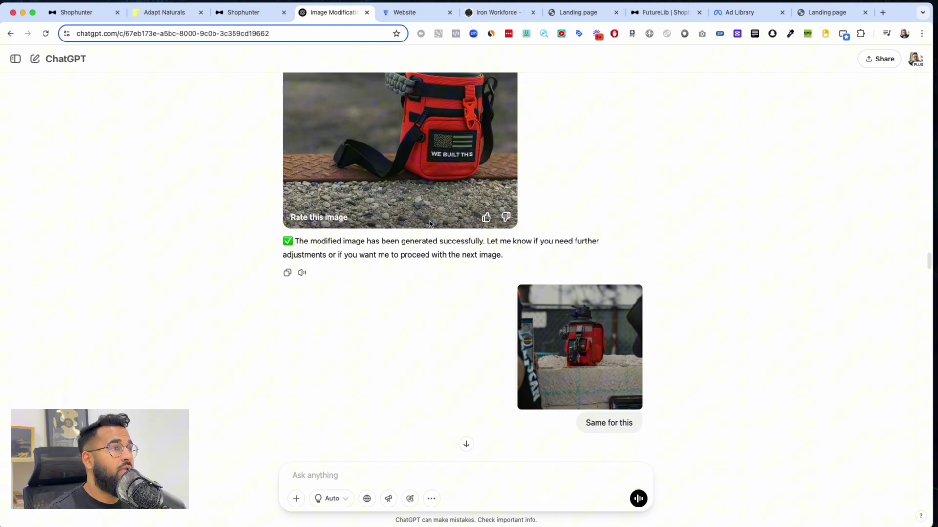
{"action": "scroll", "coordinate": [429, 224], "scroll_direction": "down", "scroll_amount": 15}
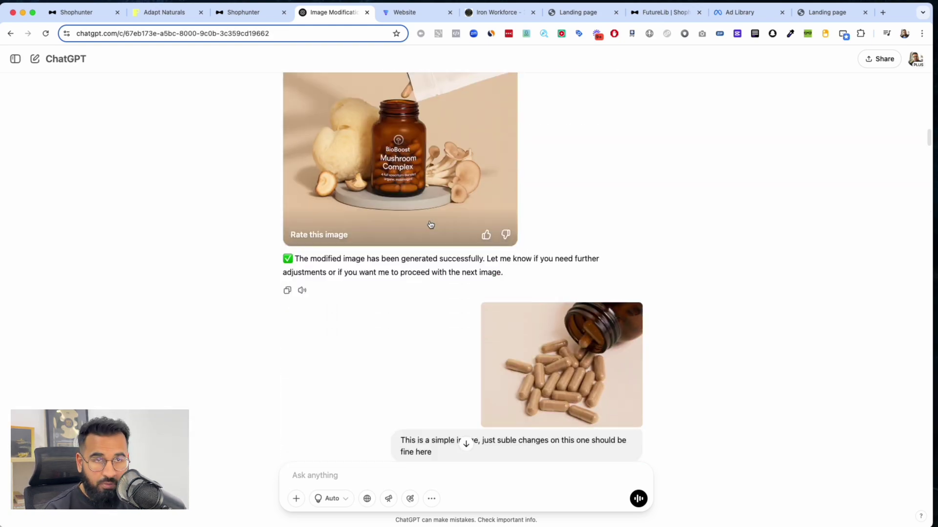
{"action": "scroll", "coordinate": [430, 224], "scroll_direction": "up", "scroll_amount": 10}
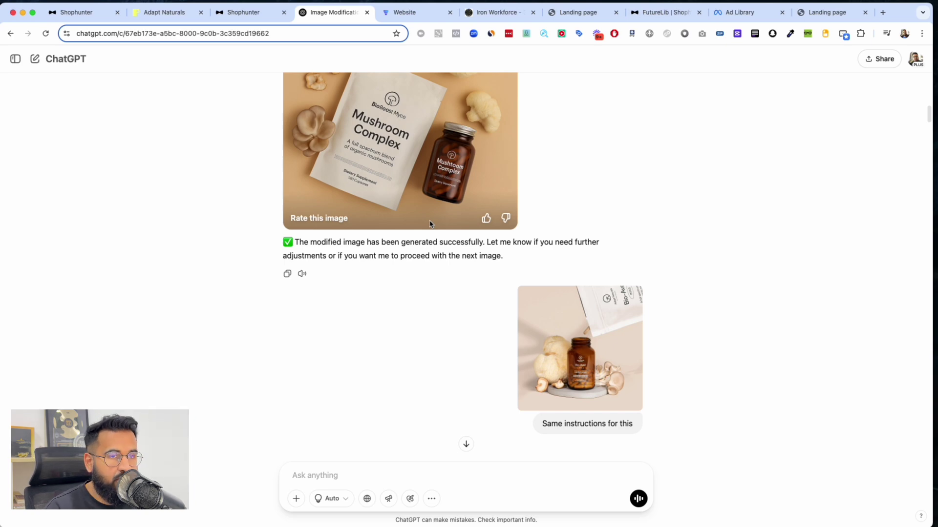
{"action": "scroll", "coordinate": [430, 224], "scroll_direction": "up", "scroll_amount": 10}
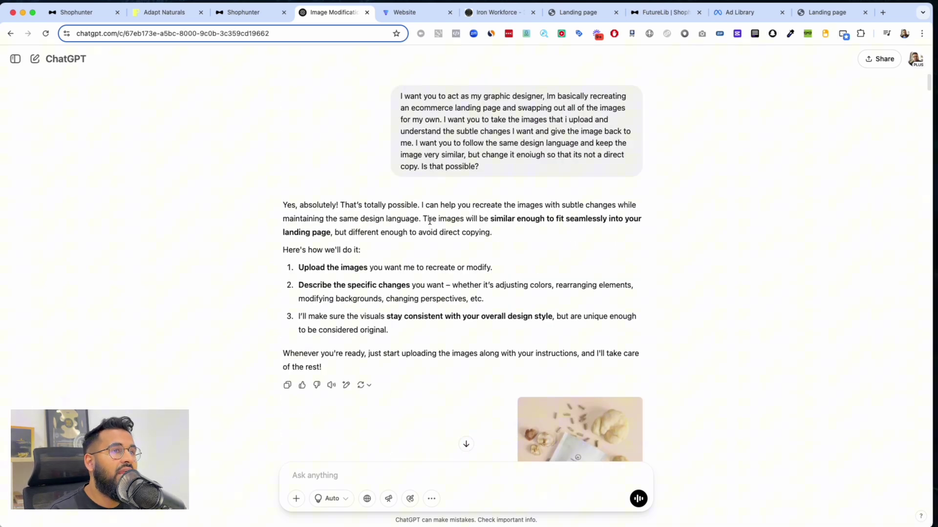
{"action": "scroll", "coordinate": [455, 136], "scroll_direction": "up", "scroll_amount": 5}
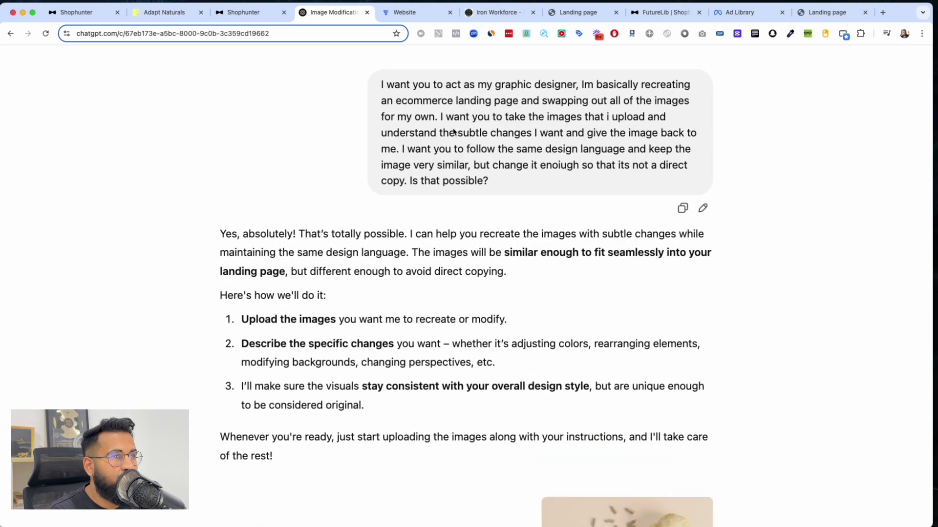
{"action": "scroll", "coordinate": [453, 132], "scroll_direction": "up", "scroll_amount": 2}
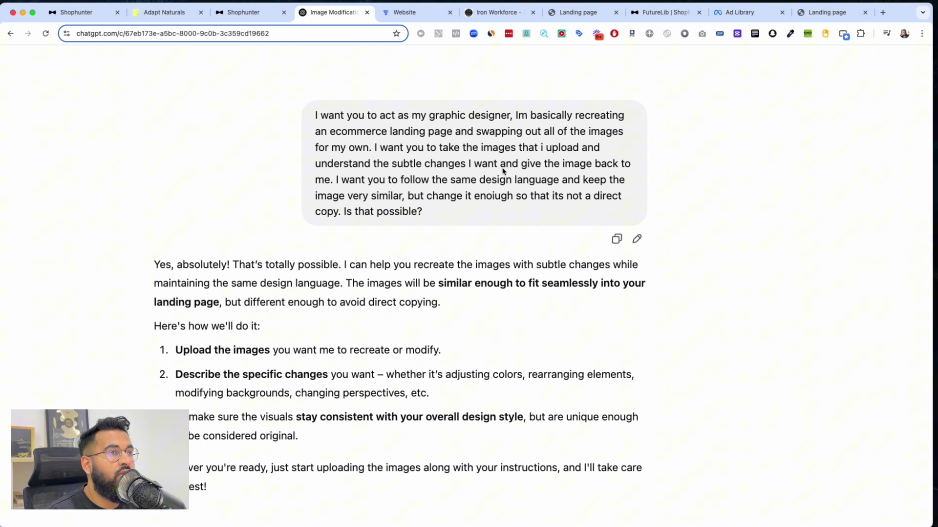
{"action": "scroll", "coordinate": [467, 204], "scroll_direction": "down", "scroll_amount": 5}
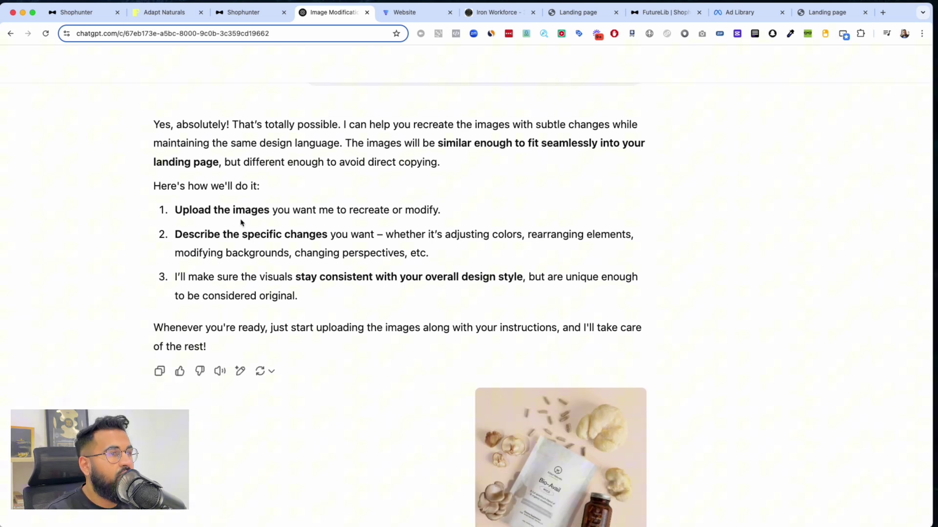
{"action": "scroll", "coordinate": [240, 225], "scroll_direction": "down", "scroll_amount": 1}
{"action": "scroll", "coordinate": [257, 245], "scroll_direction": "down", "scroll_amount": 8}
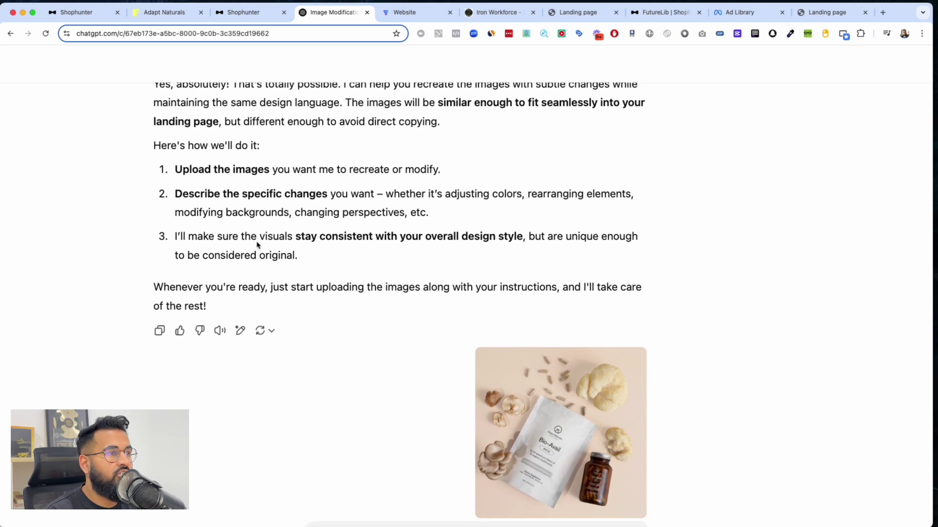
{"action": "scroll", "coordinate": [258, 245], "scroll_direction": "down", "scroll_amount": 2}
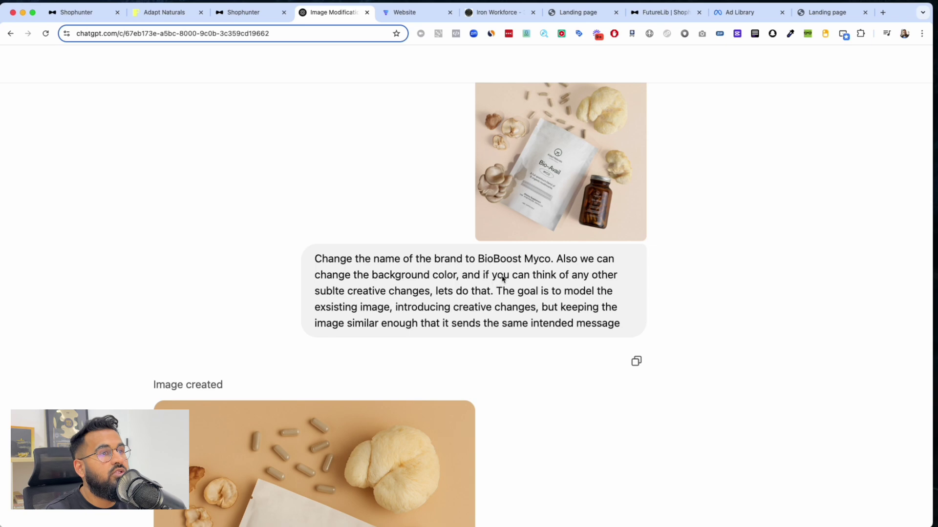
{"action": "scroll", "coordinate": [521, 275], "scroll_direction": "down", "scroll_amount": 1}
{"action": "scroll", "coordinate": [520, 275], "scroll_direction": "down", "scroll_amount": 8}
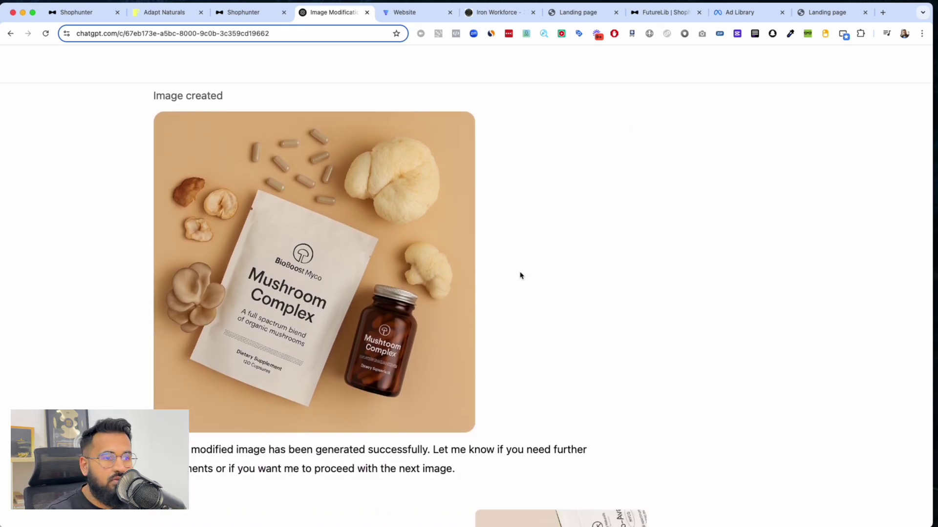
{"action": "scroll", "coordinate": [521, 274], "scroll_direction": "down", "scroll_amount": 10}
{"action": "scroll", "coordinate": [519, 274], "scroll_direction": "up", "scroll_amount": 5}
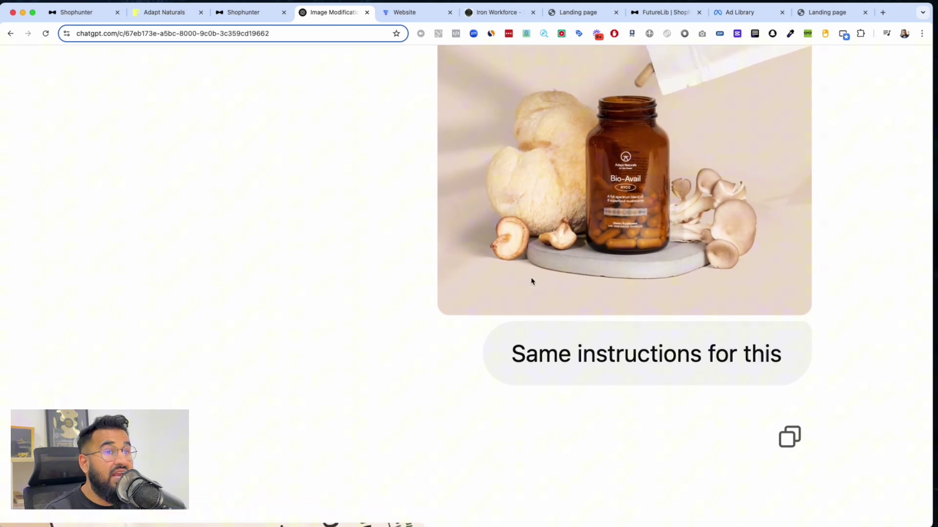
{"action": "scroll", "coordinate": [530, 279], "scroll_direction": "down", "scroll_amount": 5}
{"action": "scroll", "coordinate": [531, 283], "scroll_direction": "up", "scroll_amount": 10}
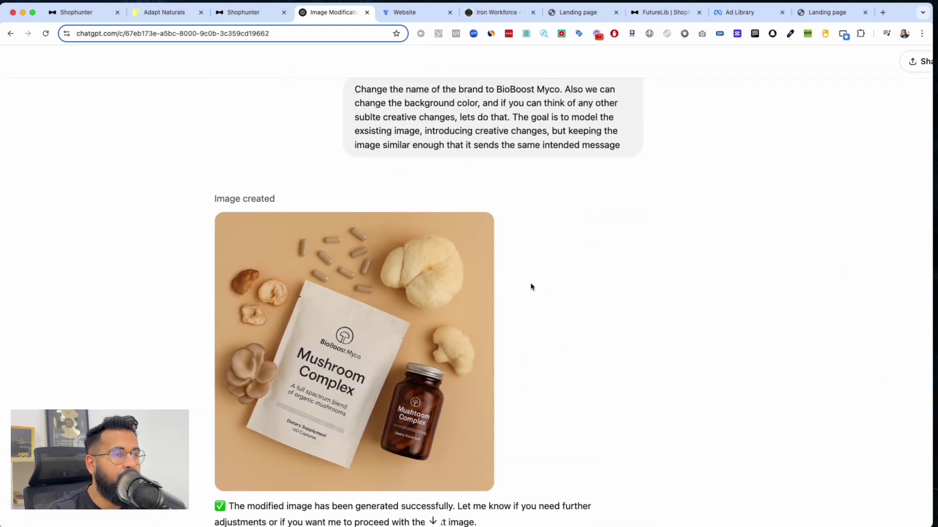
{"action": "scroll", "coordinate": [530, 287], "scroll_direction": "down", "scroll_amount": 8}
{"action": "scroll", "coordinate": [530, 287], "scroll_direction": "up", "scroll_amount": 5}
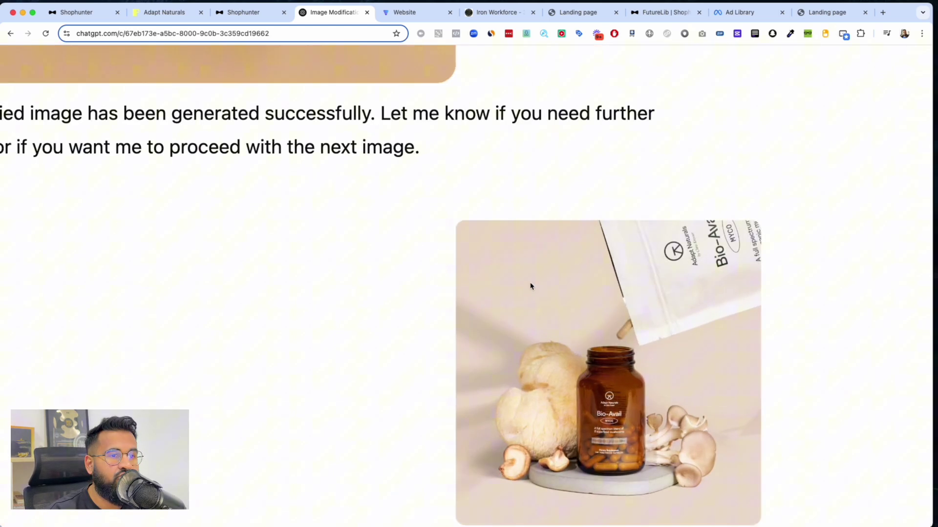
{"action": "scroll", "coordinate": [530, 286], "scroll_direction": "up", "scroll_amount": 1}
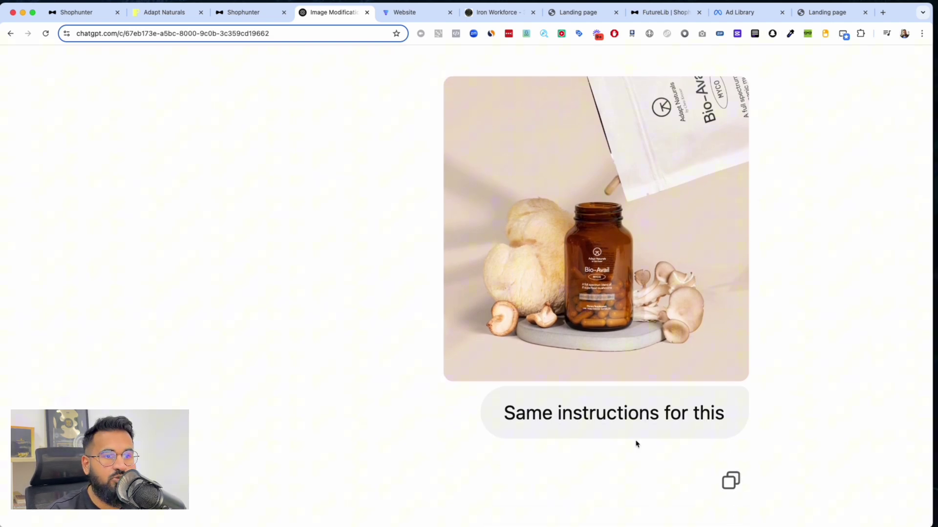
{"action": "scroll", "coordinate": [637, 444], "scroll_direction": "down", "scroll_amount": 3}
{"action": "scroll", "coordinate": [637, 444], "scroll_direction": "down", "scroll_amount": 10}
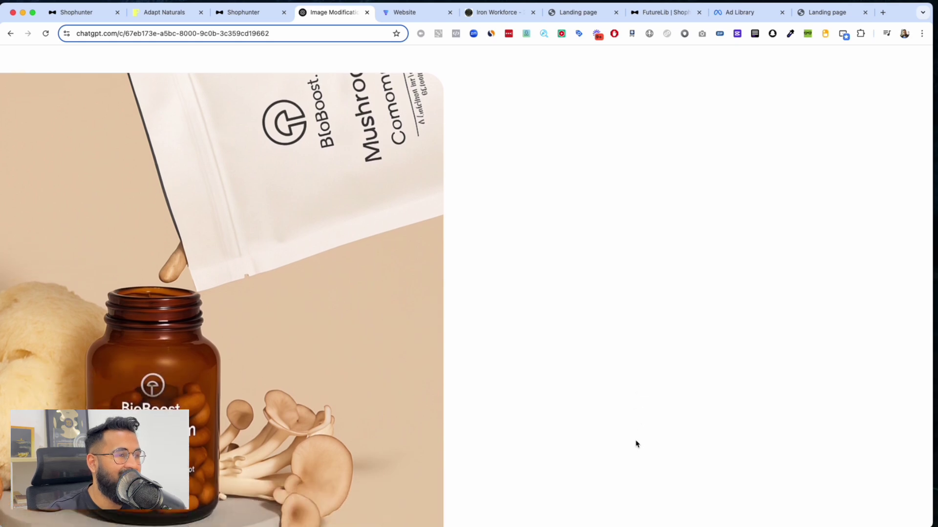
{"action": "scroll", "coordinate": [635, 442], "scroll_direction": "down", "scroll_amount": 5}
{"action": "scroll", "coordinate": [636, 441], "scroll_direction": "down", "scroll_amount": 5}
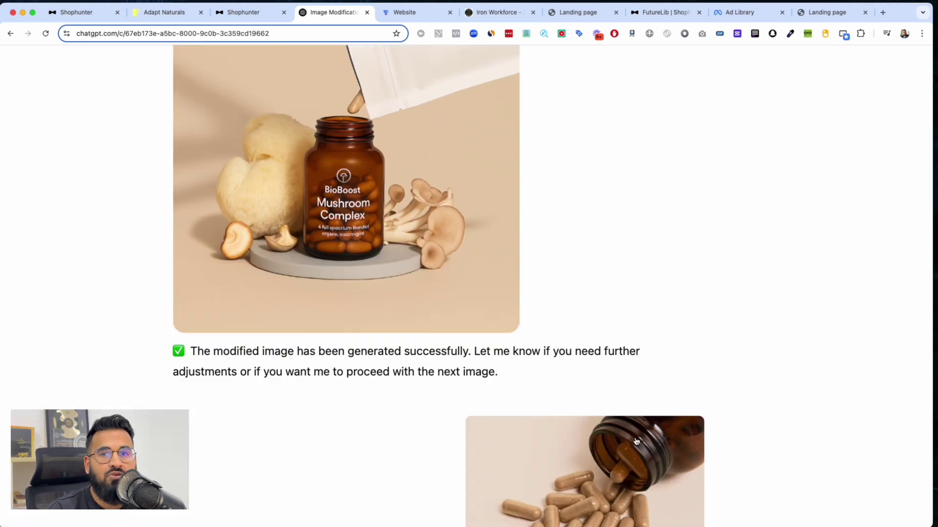
{"action": "scroll", "coordinate": [636, 441], "scroll_direction": "down", "scroll_amount": 8}
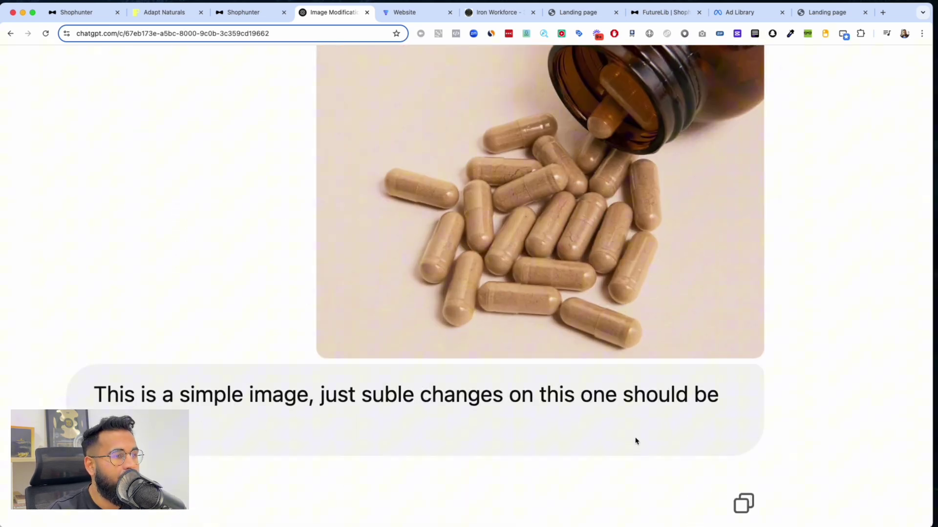
{"action": "scroll", "coordinate": [636, 441], "scroll_direction": "up", "scroll_amount": 1}
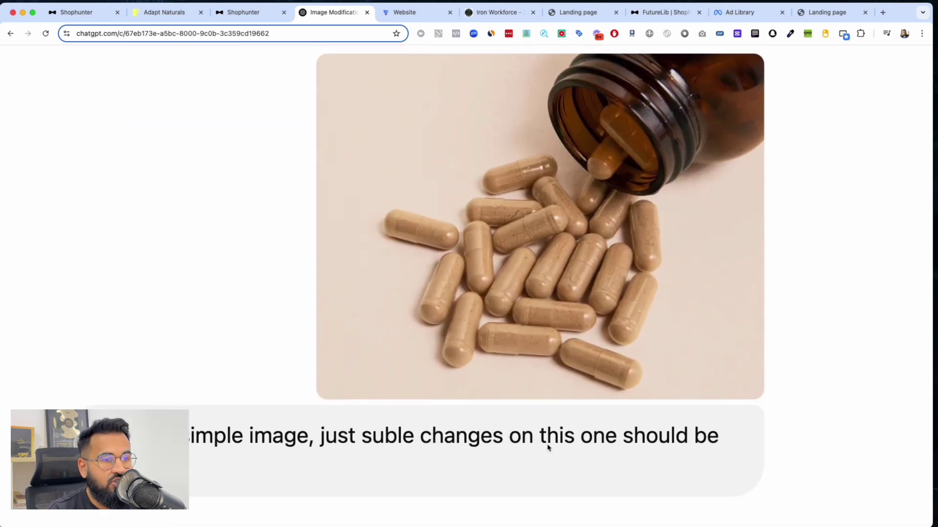
{"action": "scroll", "coordinate": [571, 446], "scroll_direction": "down", "scroll_amount": 5}
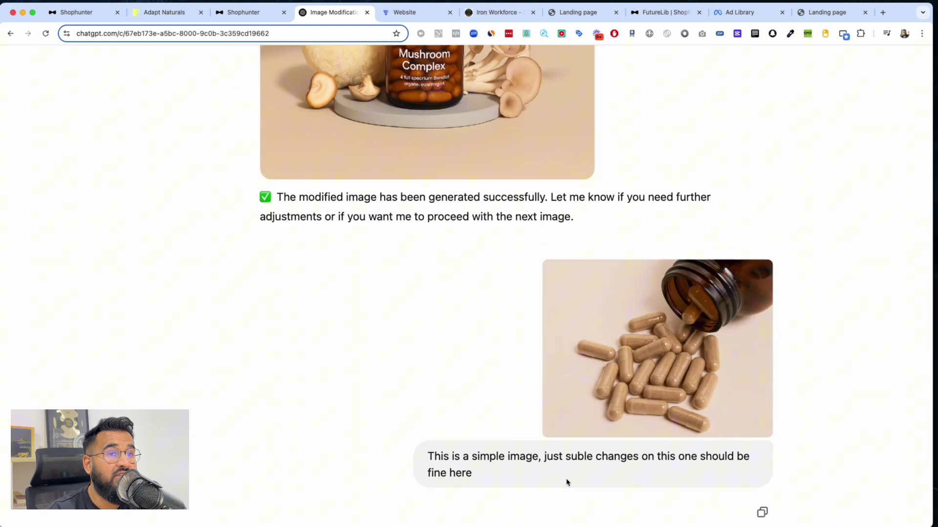
{"action": "scroll", "coordinate": [567, 482], "scroll_direction": "down", "scroll_amount": 10}
{"action": "scroll", "coordinate": [566, 482], "scroll_direction": "up", "scroll_amount": 15}
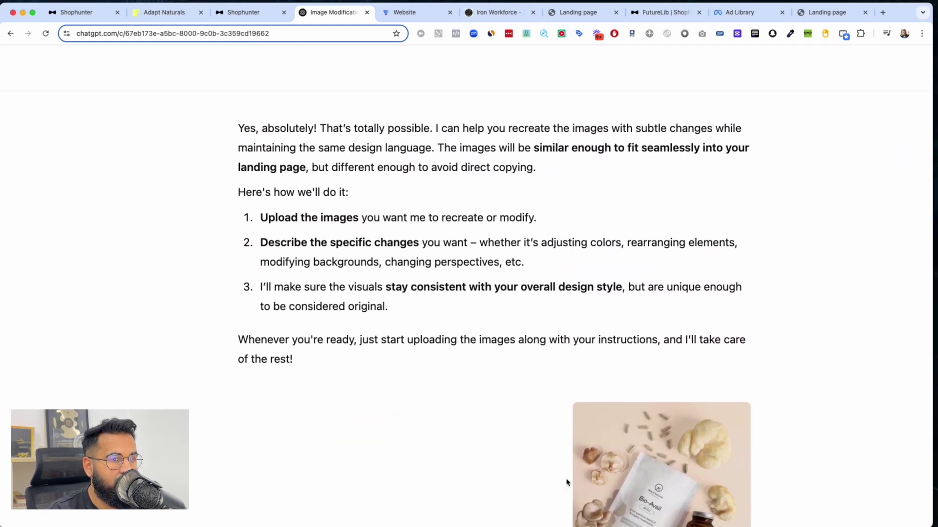
{"action": "scroll", "coordinate": [566, 482], "scroll_direction": "down", "scroll_amount": 5}
{"action": "scroll", "coordinate": [567, 483], "scroll_direction": "right", "scroll_amount": 1}
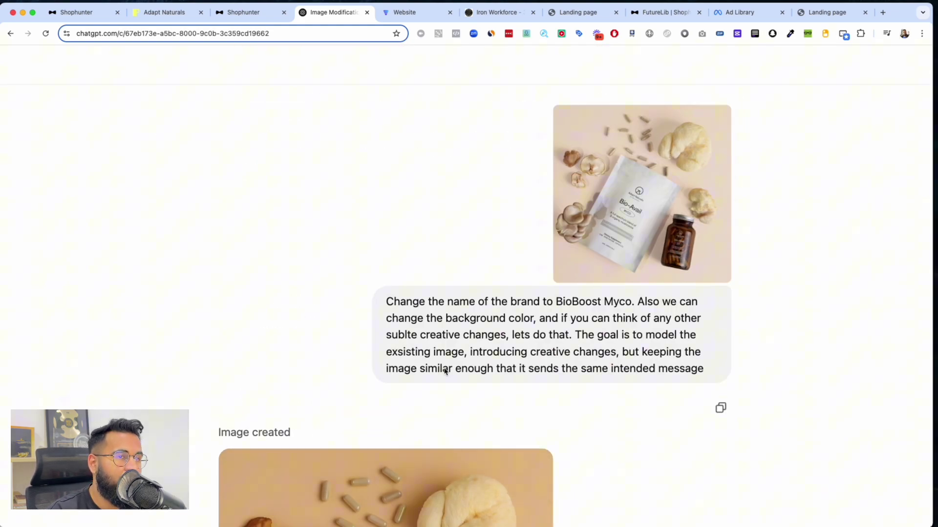
{"action": "scroll", "coordinate": [444, 371], "scroll_direction": "up", "scroll_amount": 5}
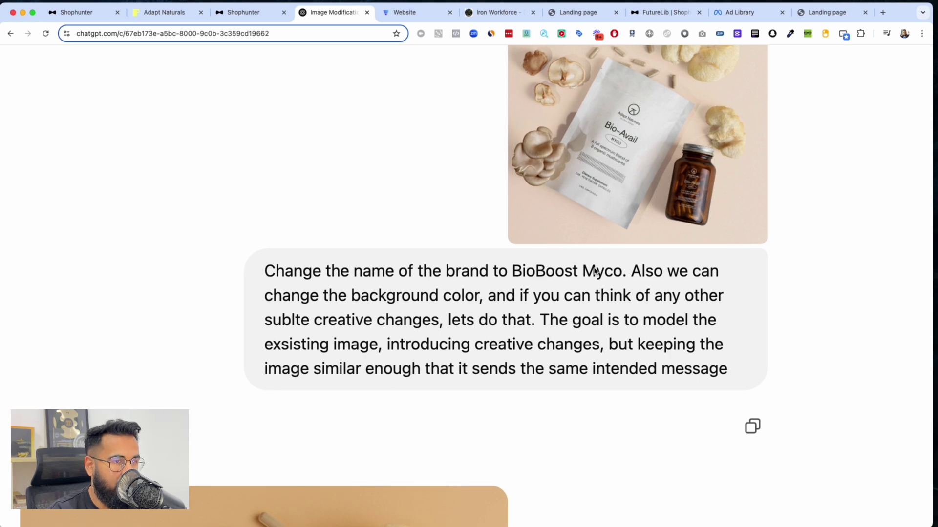
{"action": "scroll", "coordinate": [593, 281], "scroll_direction": "up", "scroll_amount": 2}
{"action": "scroll", "coordinate": [591, 277], "scroll_direction": "down", "scroll_amount": 5}
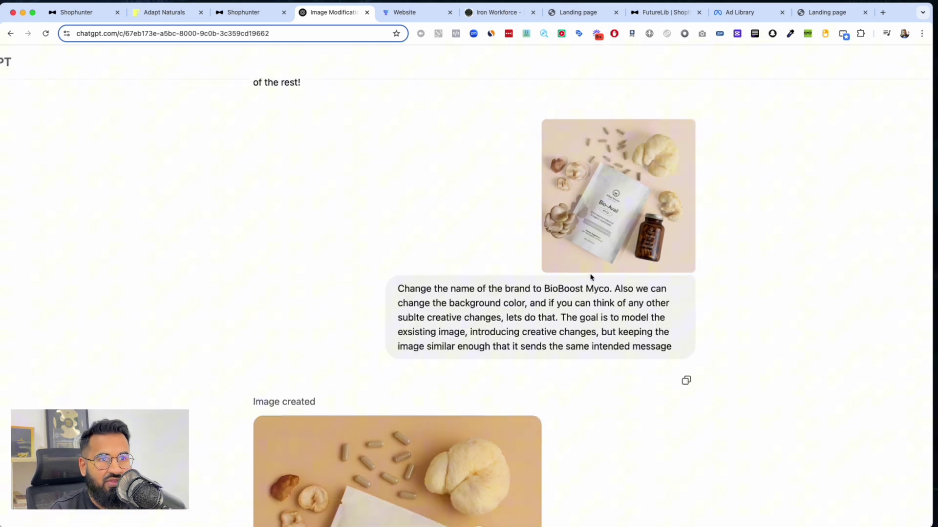
{"action": "scroll", "coordinate": [591, 277], "scroll_direction": "down", "scroll_amount": 5}
{"action": "scroll", "coordinate": [590, 278], "scroll_direction": "down", "scroll_amount": 9}
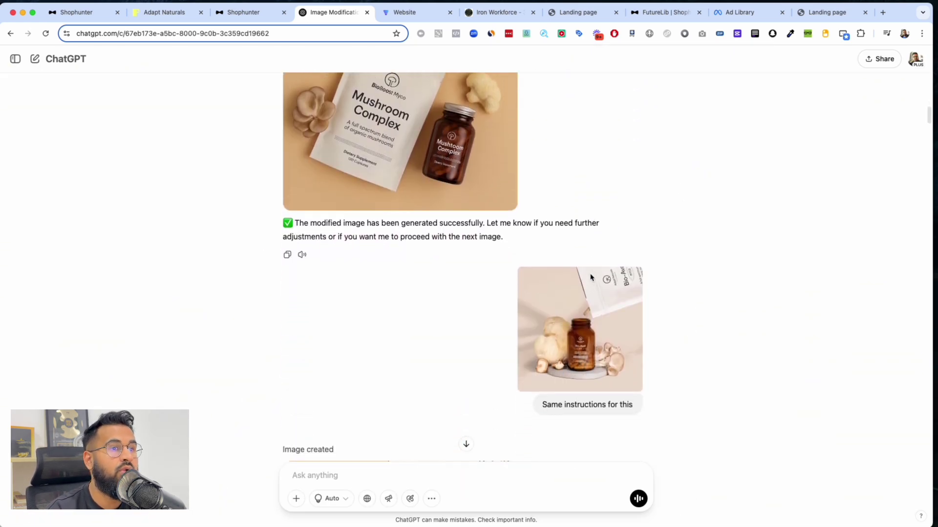
{"action": "scroll", "coordinate": [590, 276], "scroll_direction": "up", "scroll_amount": 4}
{"action": "scroll", "coordinate": [590, 277], "scroll_direction": "down", "scroll_amount": 16}
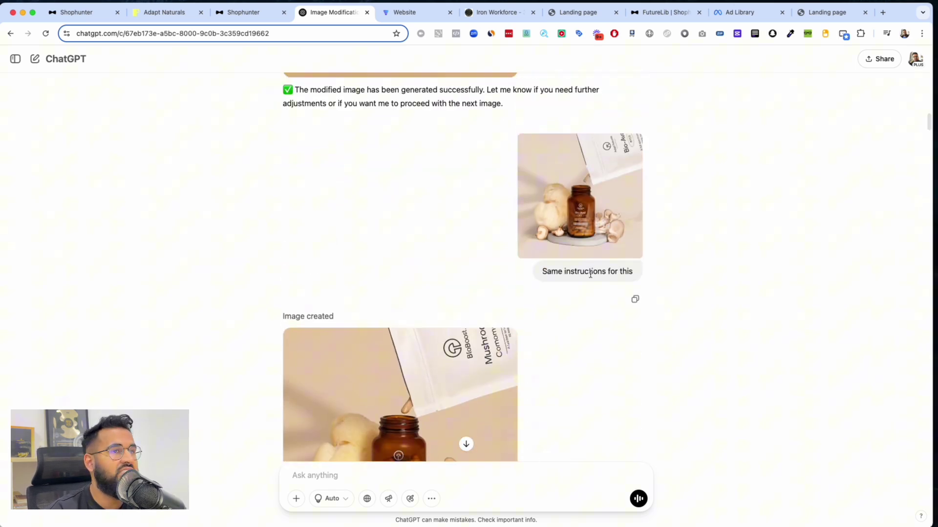
{"action": "scroll", "coordinate": [590, 276], "scroll_direction": "down", "scroll_amount": 14}
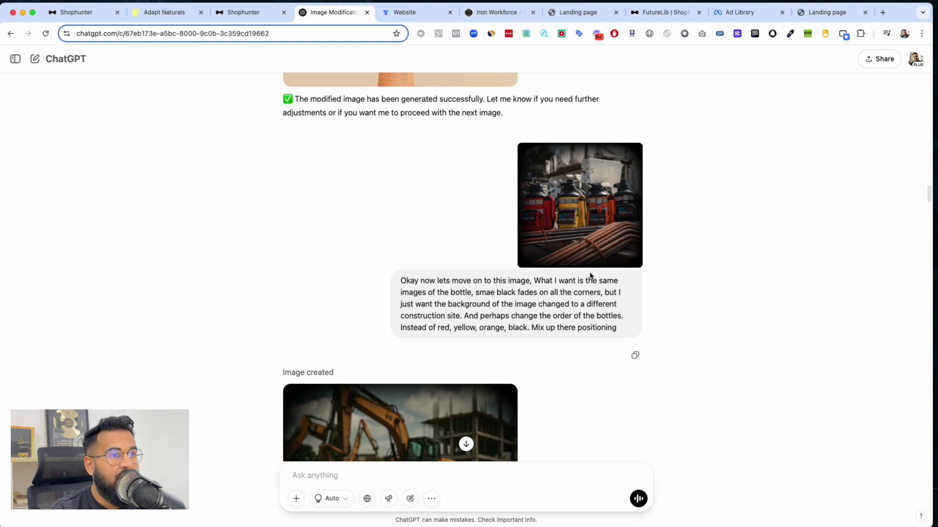
{"action": "scroll", "coordinate": [591, 277], "scroll_direction": "up", "scroll_amount": 5}
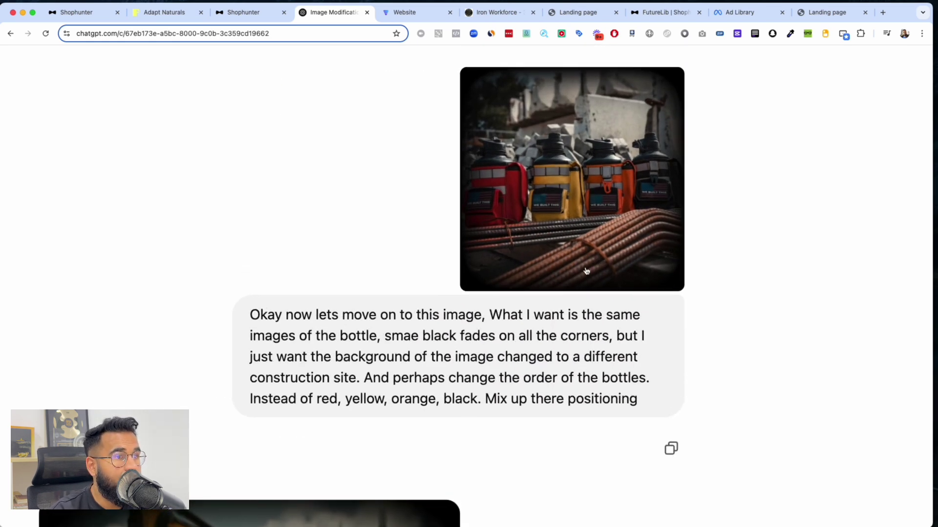
{"action": "scroll", "coordinate": [586, 271], "scroll_direction": "down", "scroll_amount": 5}
{"action": "scroll", "coordinate": [586, 271], "scroll_direction": "down", "scroll_amount": 4}
{"action": "scroll", "coordinate": [586, 271], "scroll_direction": "down", "scroll_amount": 5}
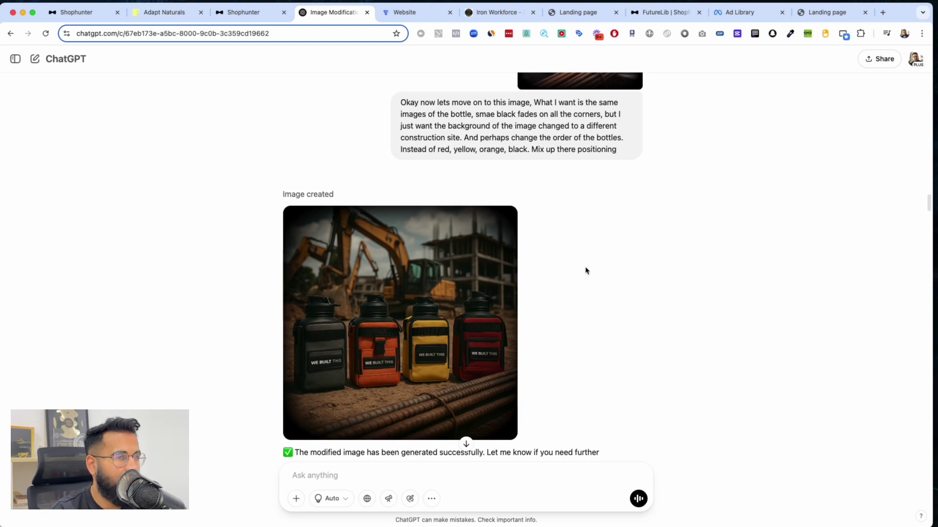
{"action": "scroll", "coordinate": [586, 271], "scroll_direction": "up", "scroll_amount": 7}
{"action": "scroll", "coordinate": [586, 271], "scroll_direction": "down", "scroll_amount": 8}
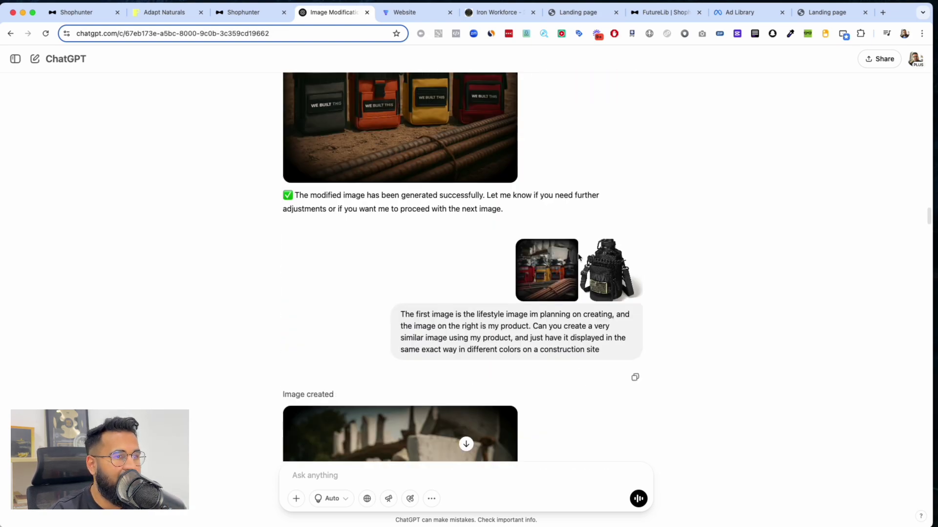
{"action": "scroll", "coordinate": [586, 271], "scroll_direction": "up", "scroll_amount": 5}
{"action": "scroll", "coordinate": [578, 258], "scroll_direction": "down", "scroll_amount": 3}
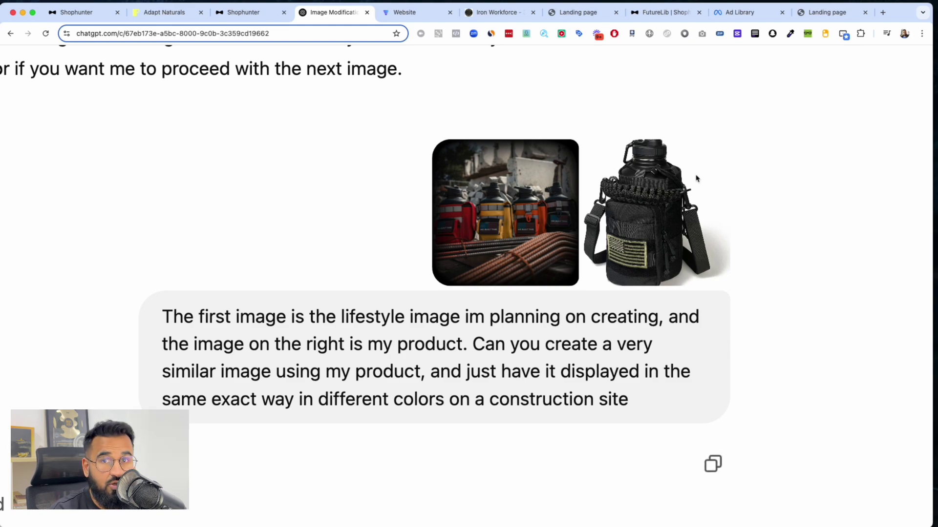
Scroll through the chat to compare the red bottle cracked-ground image with earlier generated images.
{"action": "scroll", "coordinate": [580, 351], "scroll_direction": "down", "scroll_amount": 5}
{"action": "scroll", "coordinate": [580, 354], "scroll_direction": "down", "scroll_amount": 5}
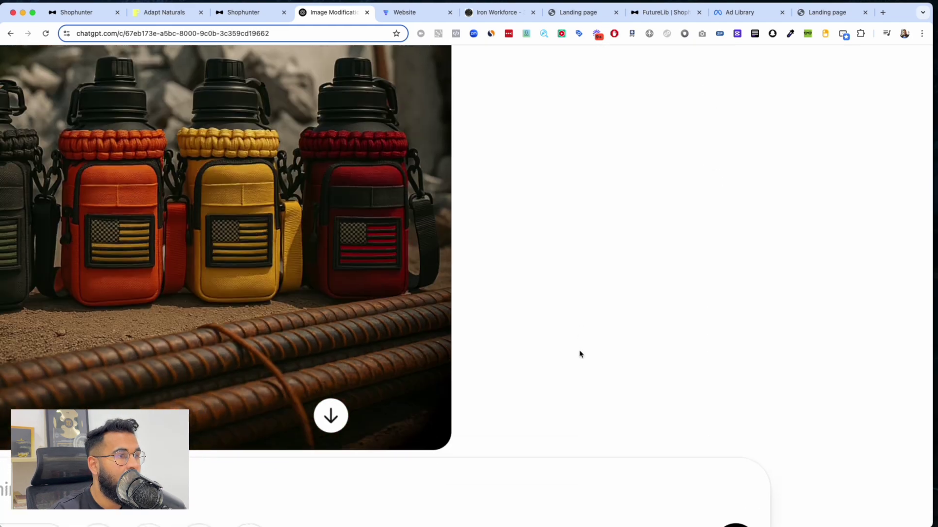
{"action": "scroll", "coordinate": [580, 354], "scroll_direction": "up", "scroll_amount": 1}
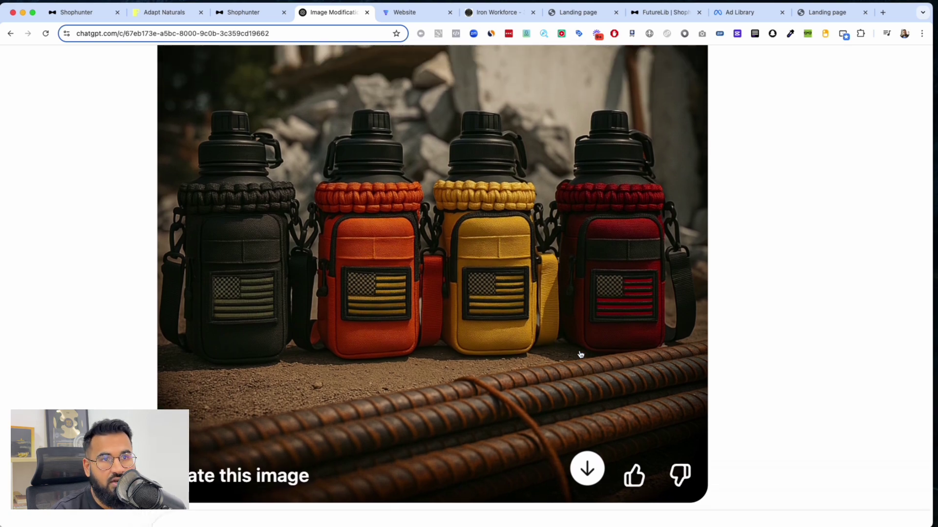
{"action": "scroll", "coordinate": [580, 354], "scroll_direction": "down", "scroll_amount": 15}
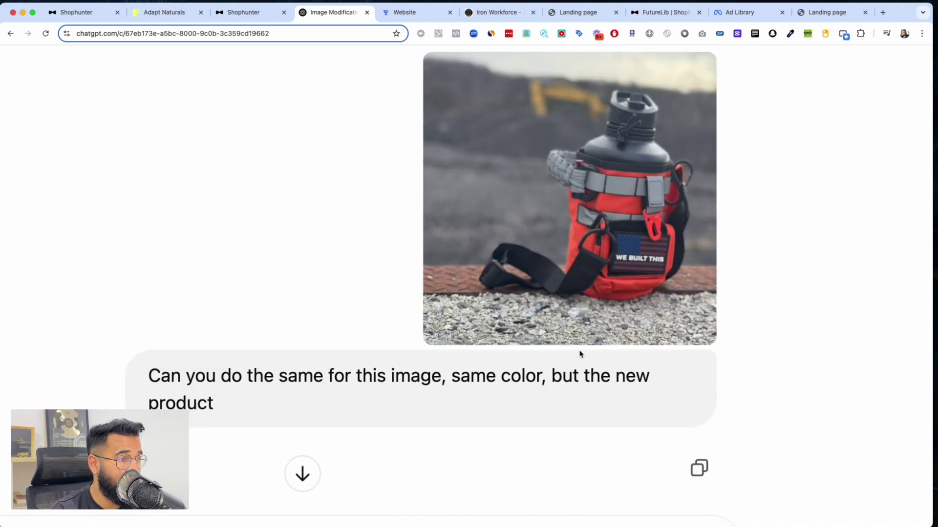
{"action": "scroll", "coordinate": [581, 354], "scroll_direction": "down", "scroll_amount": 15}
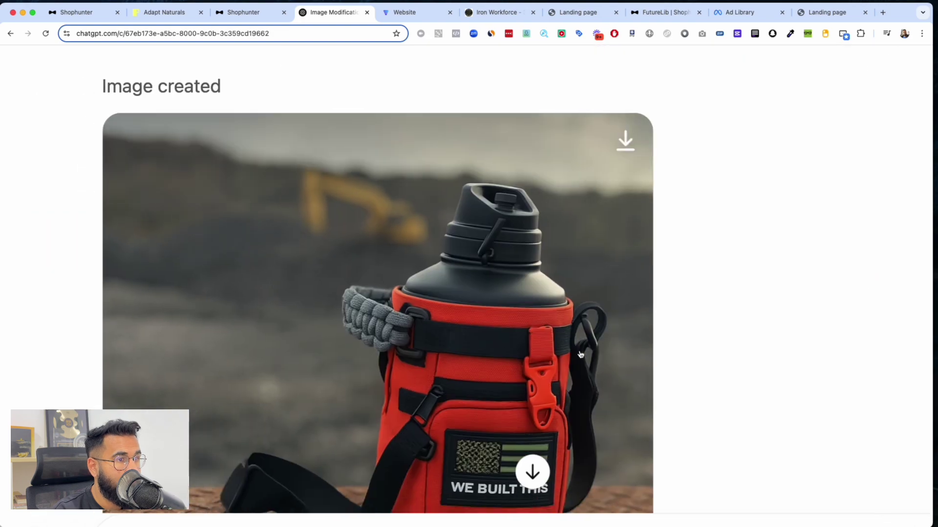
{"action": "scroll", "coordinate": [580, 354], "scroll_direction": "right", "scroll_amount": 6}
{"action": "scroll", "coordinate": [580, 354], "scroll_direction": "down", "scroll_amount": 15}
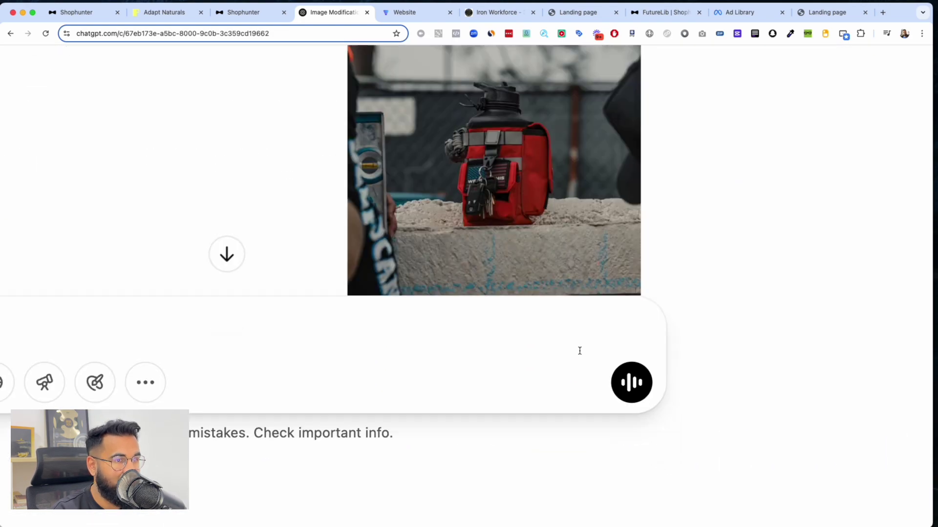
{"action": "scroll", "coordinate": [580, 354], "scroll_direction": "up", "scroll_amount": 4}
{"action": "scroll", "coordinate": [580, 354], "scroll_direction": "down", "scroll_amount": 5}
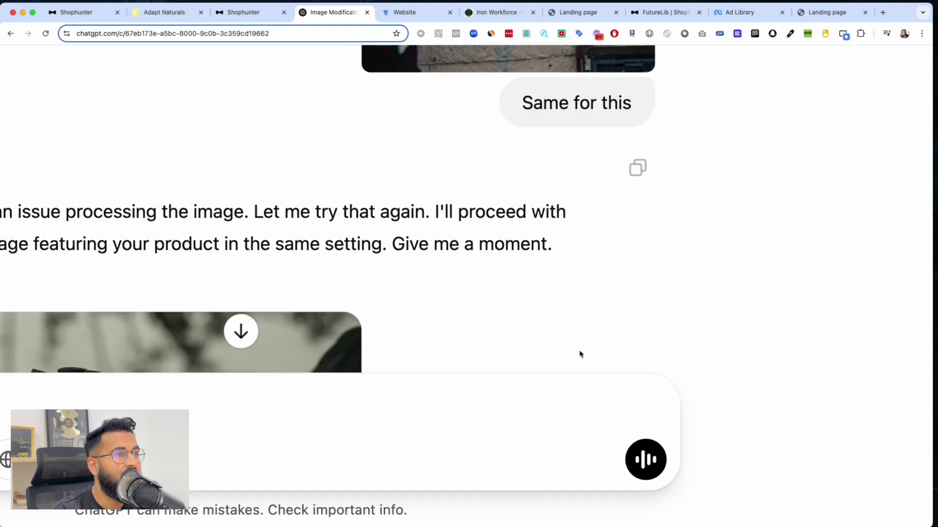
{"action": "scroll", "coordinate": [580, 354], "scroll_direction": "left", "scroll_amount": 6}
{"action": "scroll", "coordinate": [580, 354], "scroll_direction": "down", "scroll_amount": 6}
{"action": "scroll", "coordinate": [580, 354], "scroll_direction": "down", "scroll_amount": 3}
{"action": "scroll", "coordinate": [580, 354], "scroll_direction": "right", "scroll_amount": 6}
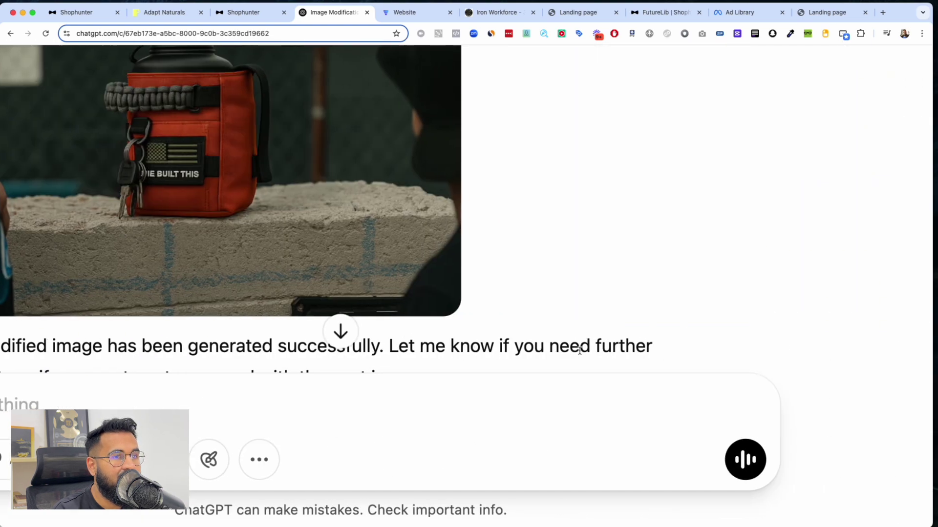
{"action": "scroll", "coordinate": [580, 354], "scroll_direction": "down", "scroll_amount": 10}
{"action": "scroll", "coordinate": [581, 354], "scroll_direction": "down", "scroll_amount": 8}
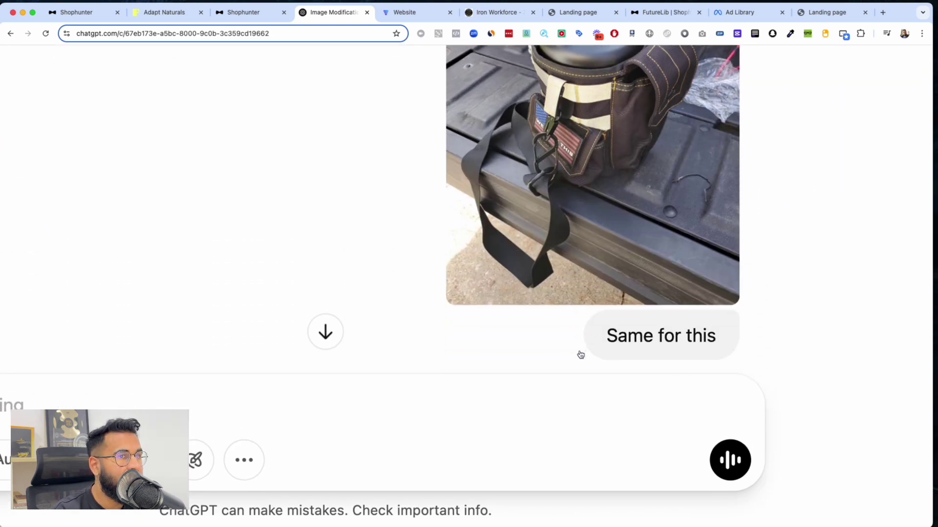
{"action": "scroll", "coordinate": [441, 278], "scroll_direction": "down", "scroll_amount": 10}
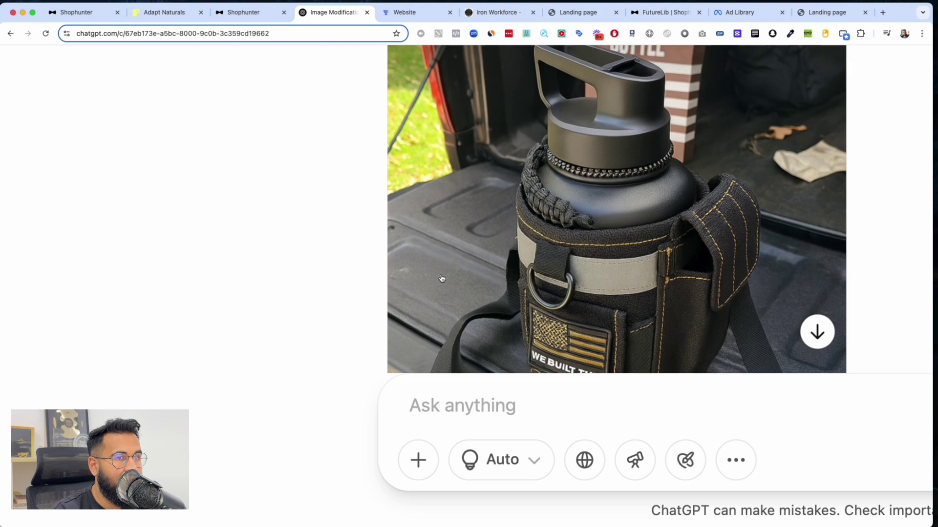
{"action": "scroll", "coordinate": [441, 278], "scroll_direction": "down", "scroll_amount": 5}
{"action": "scroll", "coordinate": [441, 278], "scroll_direction": "up", "scroll_amount": 5}
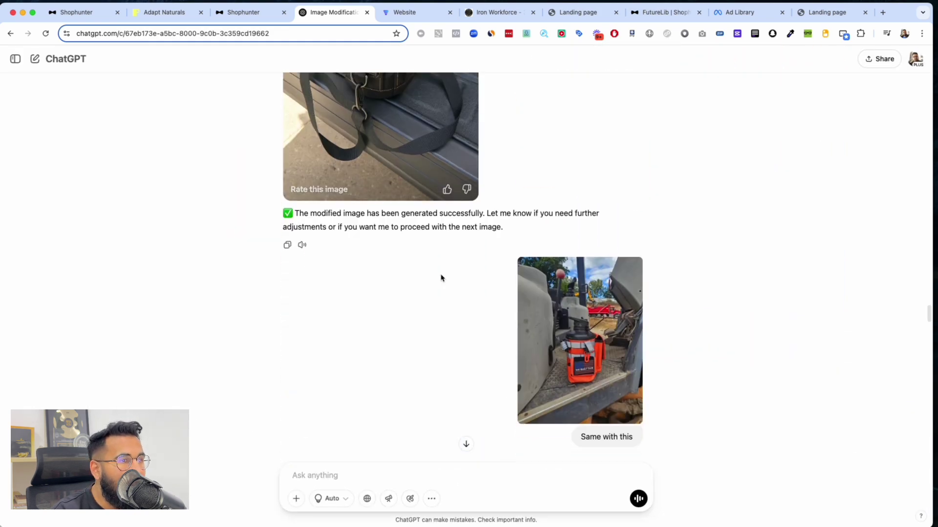
{"action": "scroll", "coordinate": [440, 278], "scroll_direction": "down", "scroll_amount": 6}
{"action": "scroll", "coordinate": [441, 278], "scroll_direction": "up", "scroll_amount": 6}
{"action": "scroll", "coordinate": [441, 277], "scroll_direction": "down", "scroll_amount": 20}
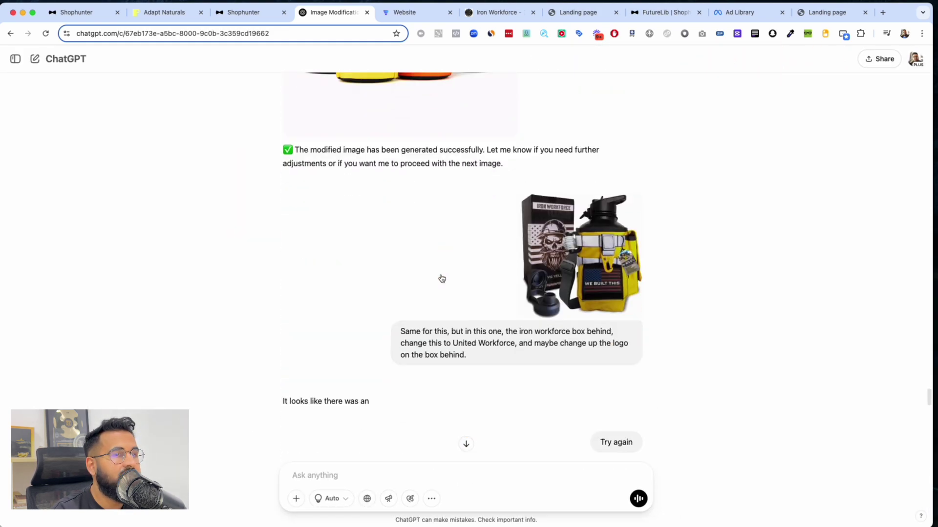
{"action": "scroll", "coordinate": [441, 277], "scroll_direction": "down", "scroll_amount": 5}
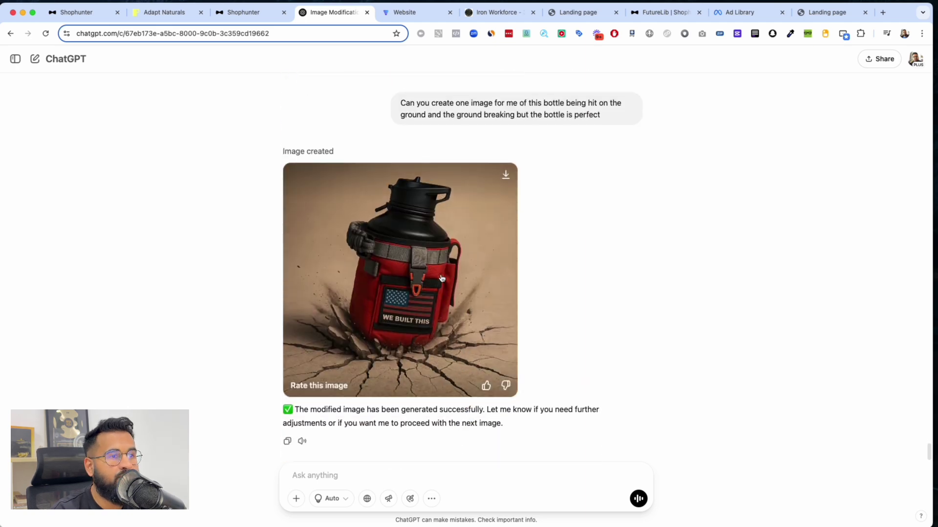
{"action": "scroll", "coordinate": [672, 196], "scroll_direction": "up", "scroll_amount": 1}
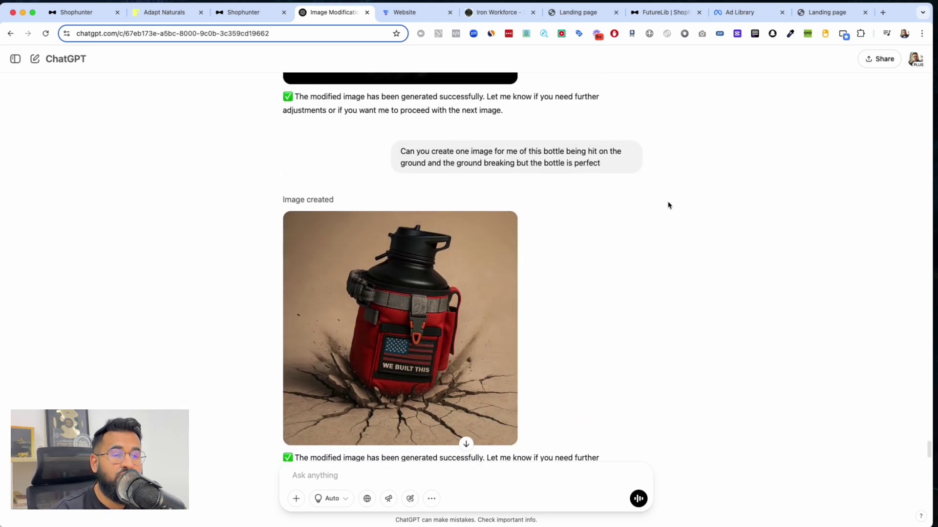
{"action": "scroll", "coordinate": [668, 205], "scroll_direction": "up", "scroll_amount": 20}
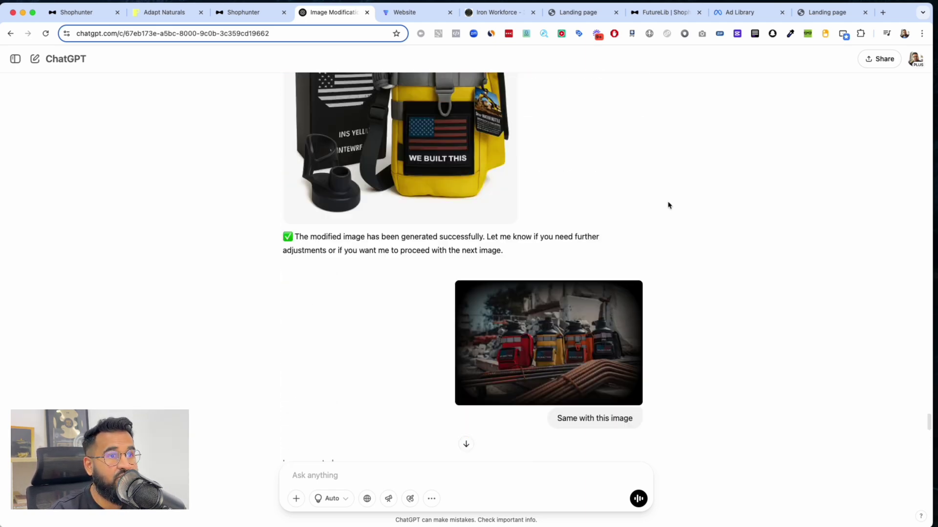
{"action": "scroll", "coordinate": [669, 205], "scroll_direction": "up", "scroll_amount": 4}
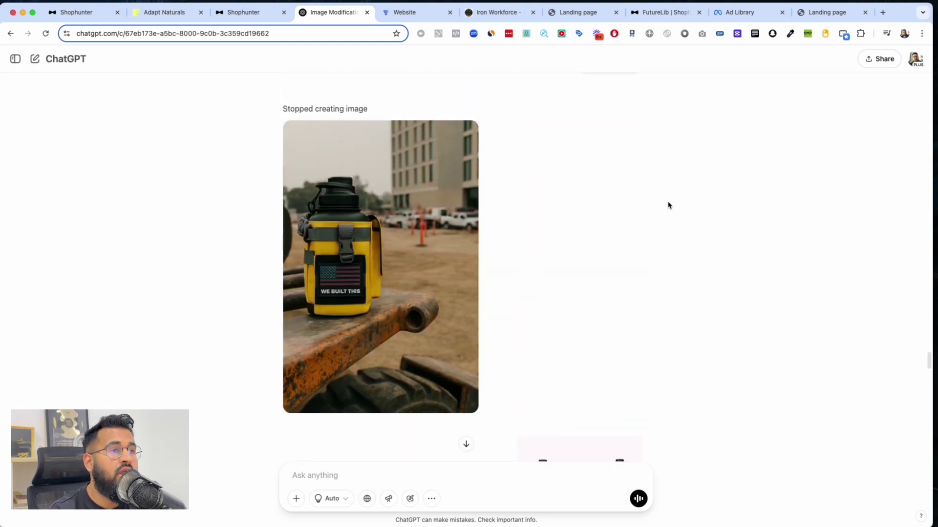
{"action": "scroll", "coordinate": [669, 205], "scroll_direction": "down", "scroll_amount": 6}
{"action": "scroll", "coordinate": [668, 206], "scroll_direction": "down", "scroll_amount": 15}
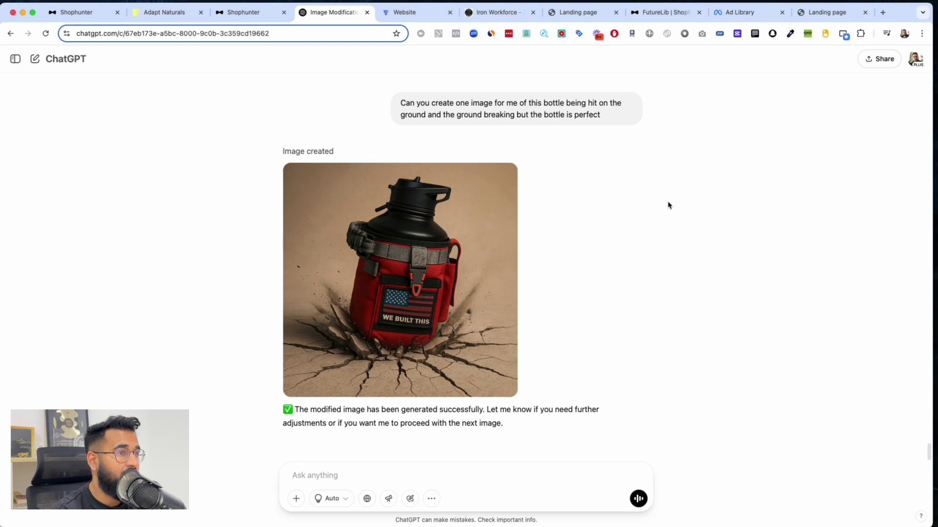
{"action": "scroll", "coordinate": [669, 205], "scroll_direction": "up", "scroll_amount": 20}
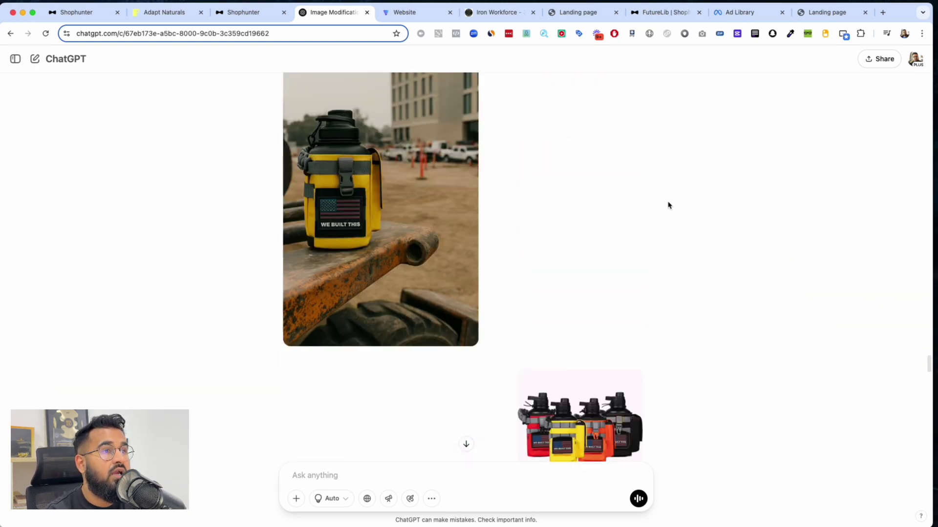
{"action": "scroll", "coordinate": [669, 205], "scroll_direction": "down", "scroll_amount": 15}
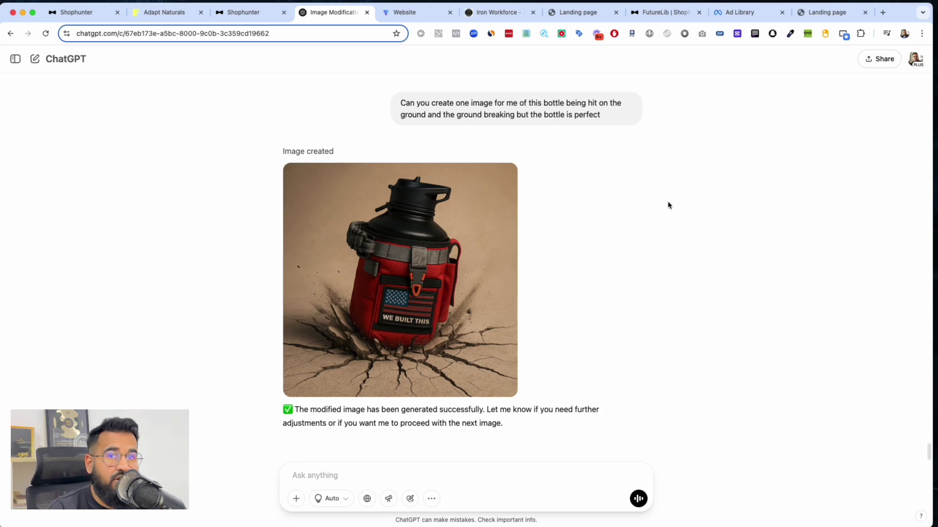
{"action": "mouse_move", "coordinate": [507, 169]}
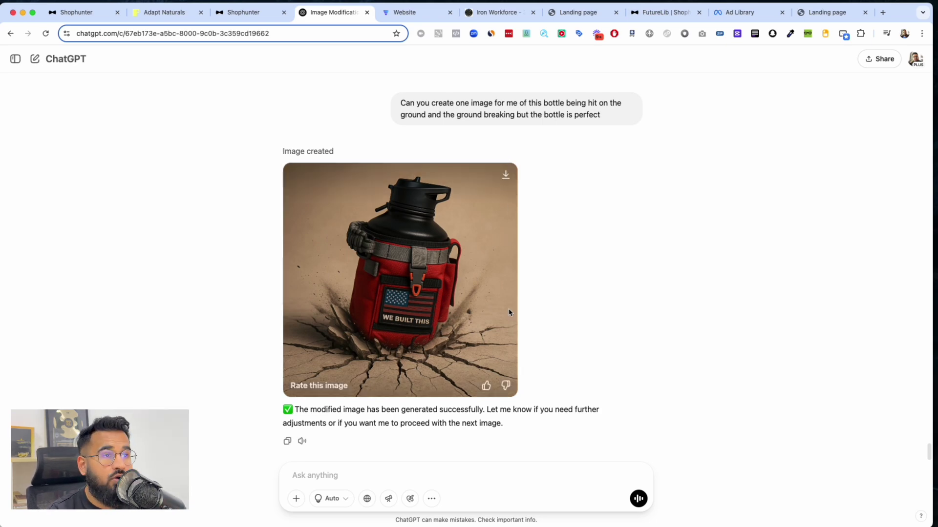
Look over the builder, then view the Adapt Naturals competitor landing page.
{"action": "left_click", "coordinate": [411, 15]}
{"action": "scroll", "coordinate": [406, 254], "scroll_direction": "down", "scroll_amount": 3}
{"action": "scroll", "coordinate": [406, 254], "scroll_direction": "down", "scroll_amount": 10}
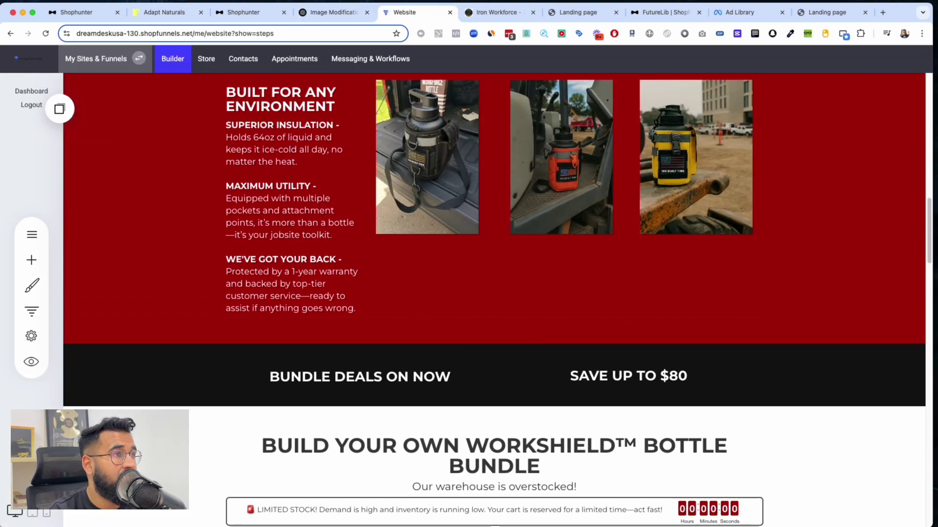
{"action": "left_click", "coordinate": [164, 12]}
{"action": "scroll", "coordinate": [289, 178], "scroll_direction": "down", "scroll_amount": 20}
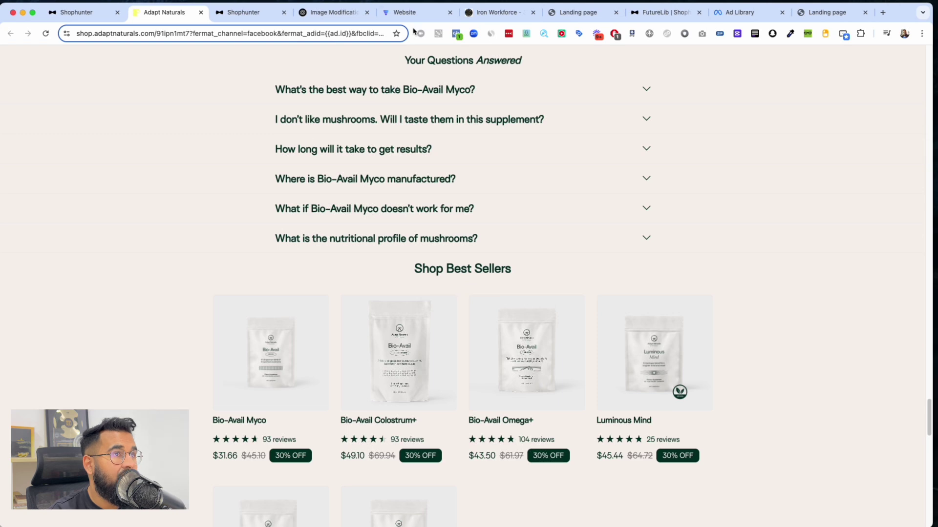
Open the BioBoost Myco mushroom funnel's landing page in the ShopFunnels builder.
{"action": "left_click", "coordinate": [412, 13]}
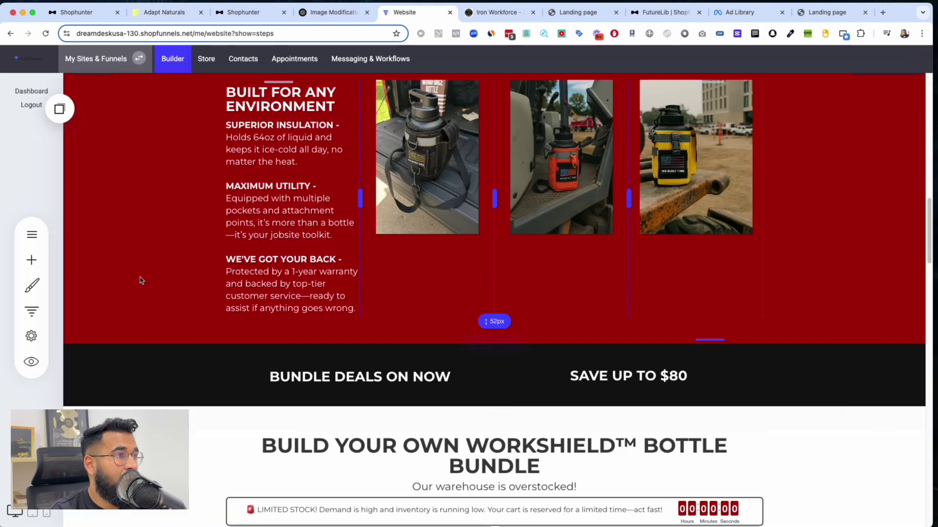
{"action": "left_click", "coordinate": [122, 55]}
{"action": "scroll", "coordinate": [126, 389], "scroll_direction": "down", "scroll_amount": 20}
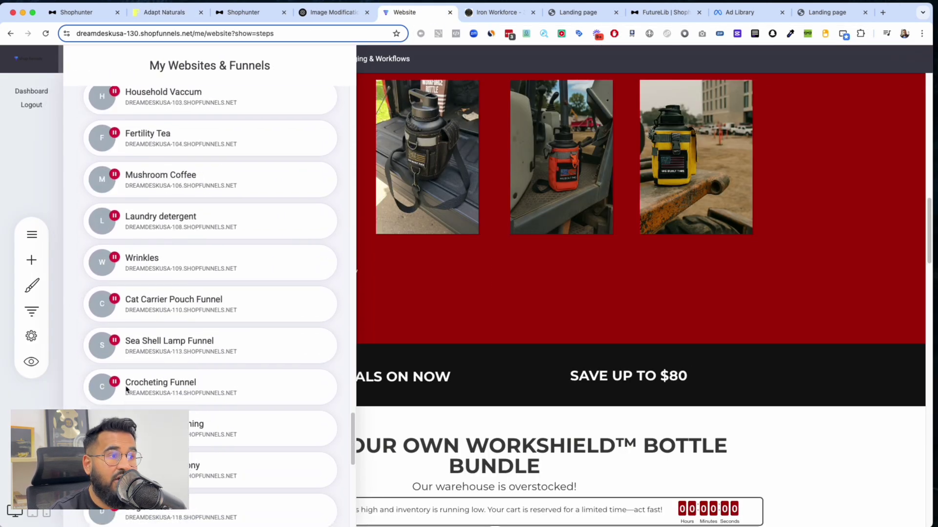
{"action": "left_click", "coordinate": [146, 434]}
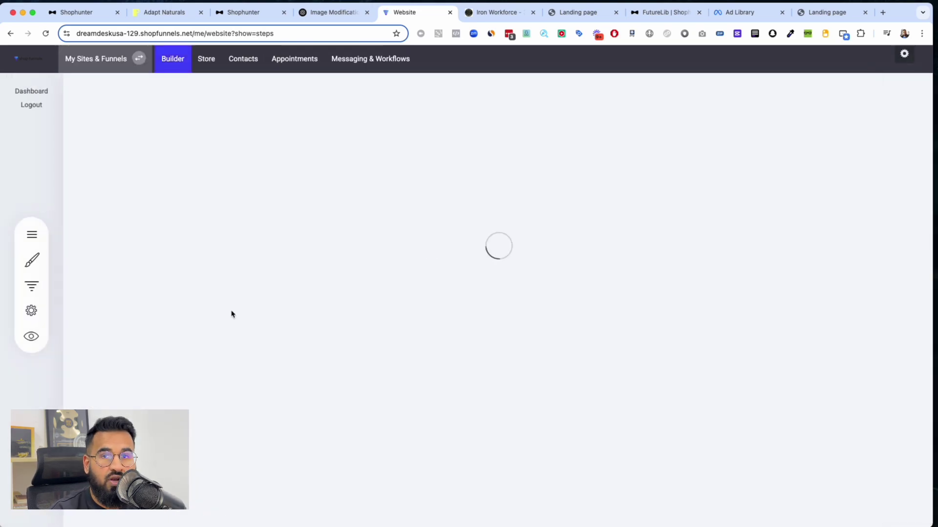
{"action": "left_click", "coordinate": [619, 360]}
Review the mushroom landing page, then bring up and reorder the Iron Workforce page tab.
{"action": "scroll", "coordinate": [621, 359], "scroll_direction": "down", "scroll_amount": 15}
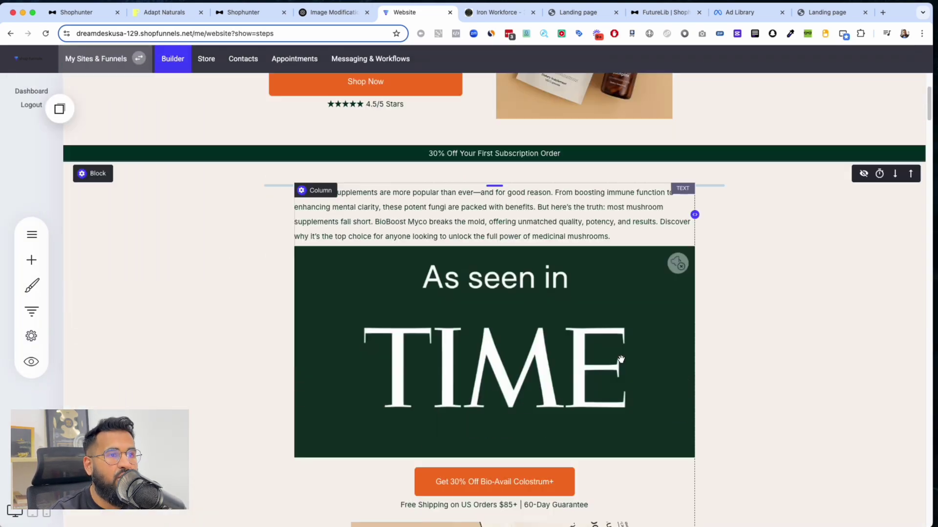
{"action": "scroll", "coordinate": [621, 359], "scroll_direction": "down", "scroll_amount": 10}
{"action": "scroll", "coordinate": [620, 359], "scroll_direction": "up", "scroll_amount": 20}
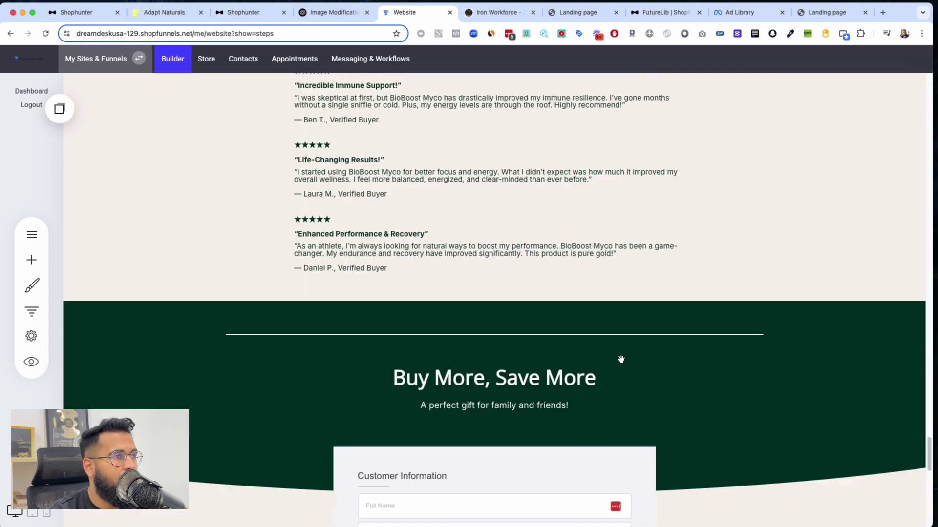
{"action": "scroll", "coordinate": [621, 360], "scroll_direction": "up", "scroll_amount": 10}
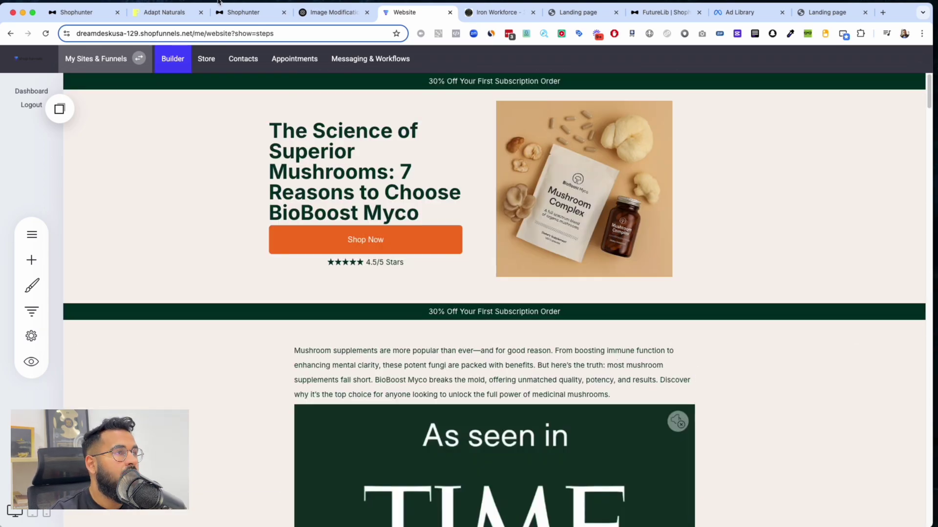
{"action": "left_click_drag", "start_coordinate": [493, 13], "coordinate": [415, 12]}
Check the Iron Workforce page, then return to the builder's full list of funnels.
{"action": "scroll", "coordinate": [394, 194], "scroll_direction": "up", "scroll_amount": 15}
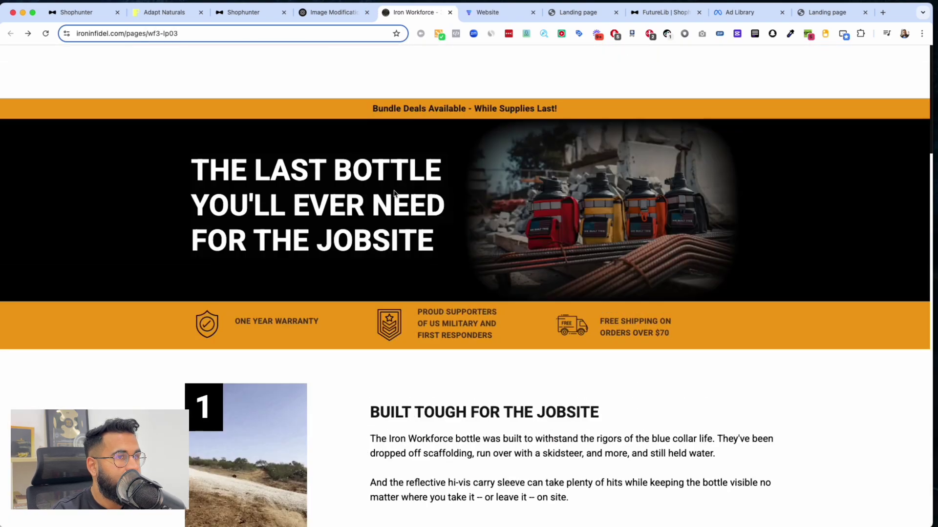
{"action": "scroll", "coordinate": [394, 188], "scroll_direction": "down", "scroll_amount": 15}
{"action": "scroll", "coordinate": [394, 192], "scroll_direction": "up", "scroll_amount": 15}
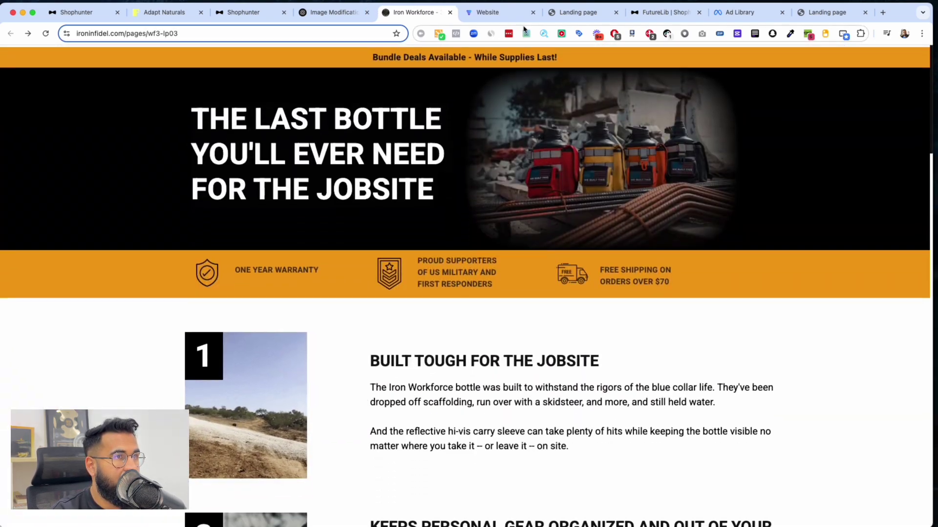
{"action": "left_click", "coordinate": [522, 13]}
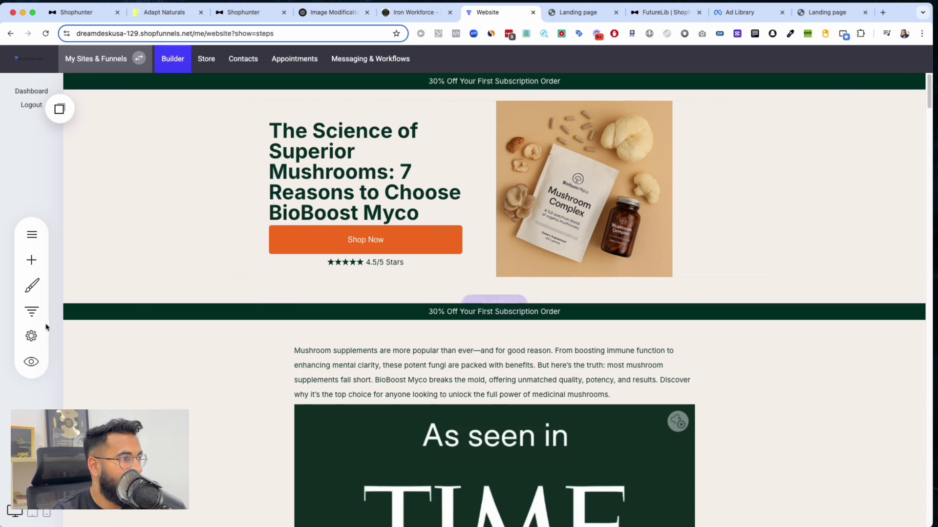
{"action": "left_click", "coordinate": [31, 311]}
{"action": "left_click", "coordinate": [137, 70]}
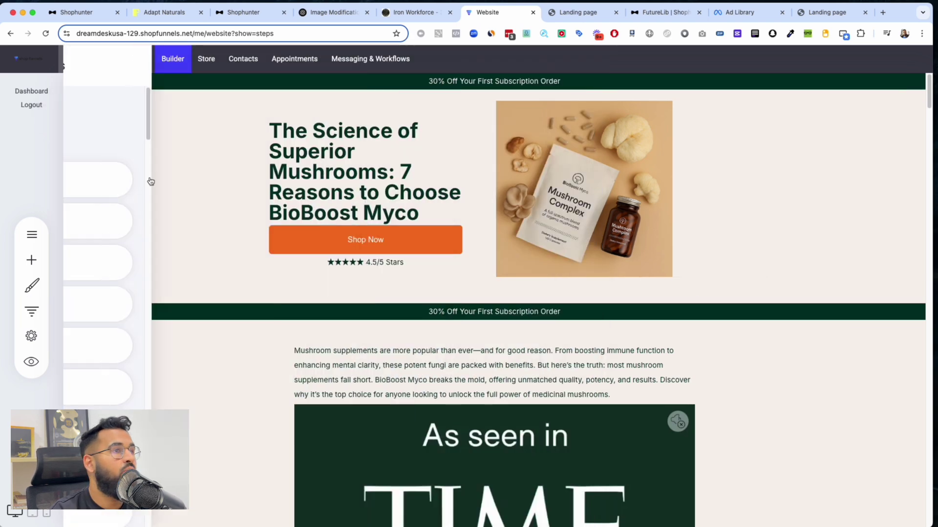
{"action": "scroll", "coordinate": [157, 317], "scroll_direction": "down", "scroll_amount": 10}
{"action": "scroll", "coordinate": [166, 408], "scroll_direction": "down", "scroll_amount": 5}
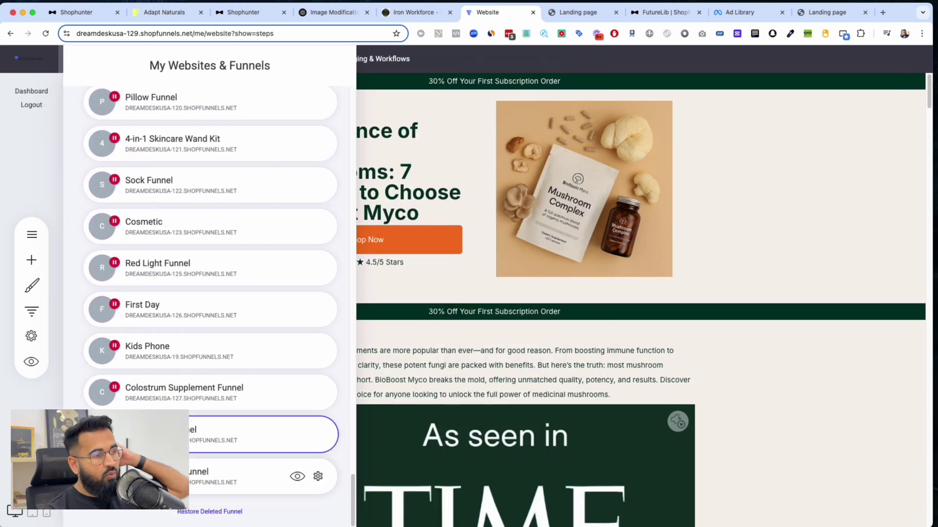
Open the Rugged Bottle Funnel's Landing page step and review its jobsite bottle hero.
{"action": "left_click", "coordinate": [166, 474]}
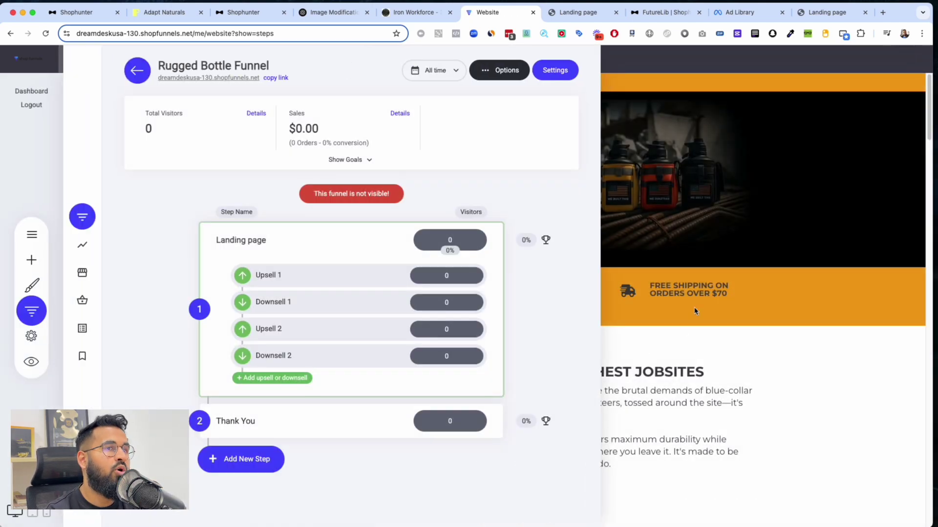
{"action": "left_click", "coordinate": [449, 242]}
{"action": "scroll", "coordinate": [699, 303], "scroll_direction": "down", "scroll_amount": 12}
{"action": "scroll", "coordinate": [699, 303], "scroll_direction": "down", "scroll_amount": 20}
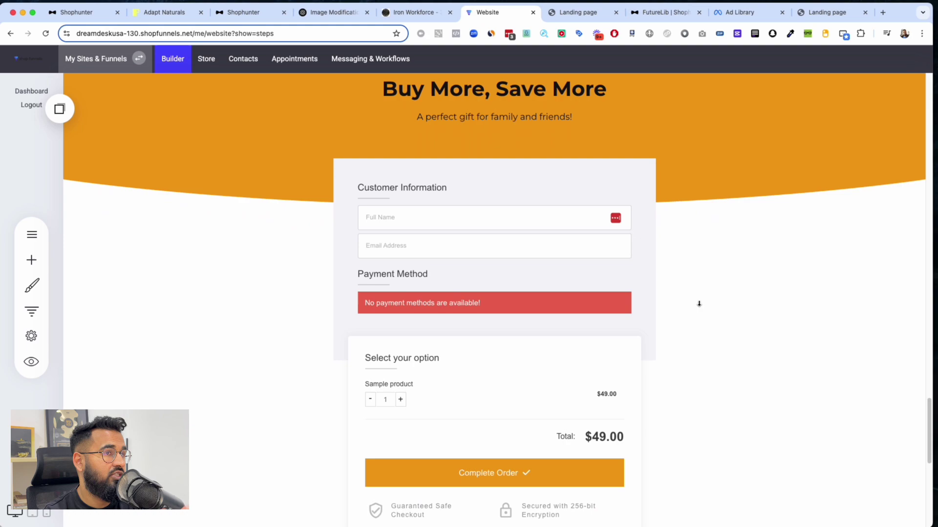
{"action": "scroll", "coordinate": [699, 303], "scroll_direction": "up", "scroll_amount": 20}
{"action": "scroll", "coordinate": [699, 304], "scroll_direction": "up", "scroll_amount": 15}
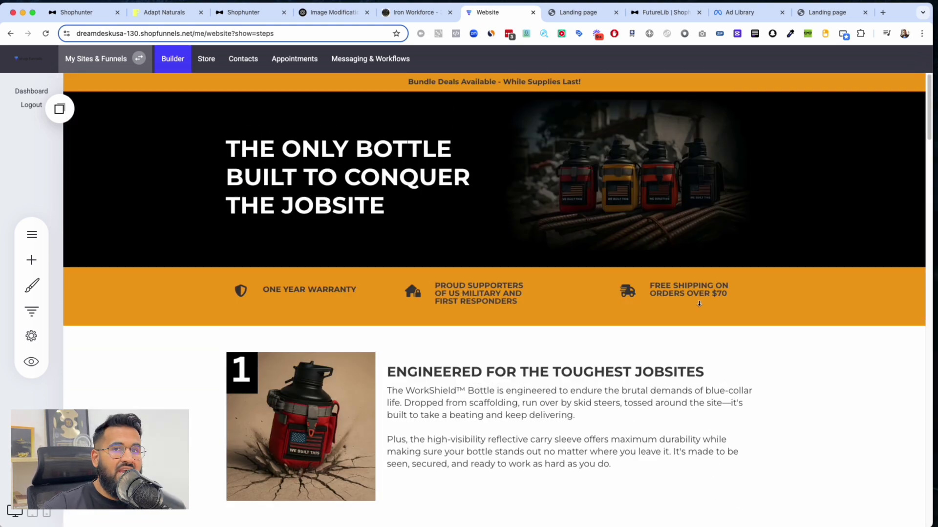
{"action": "mouse_move", "coordinate": [699, 303]}
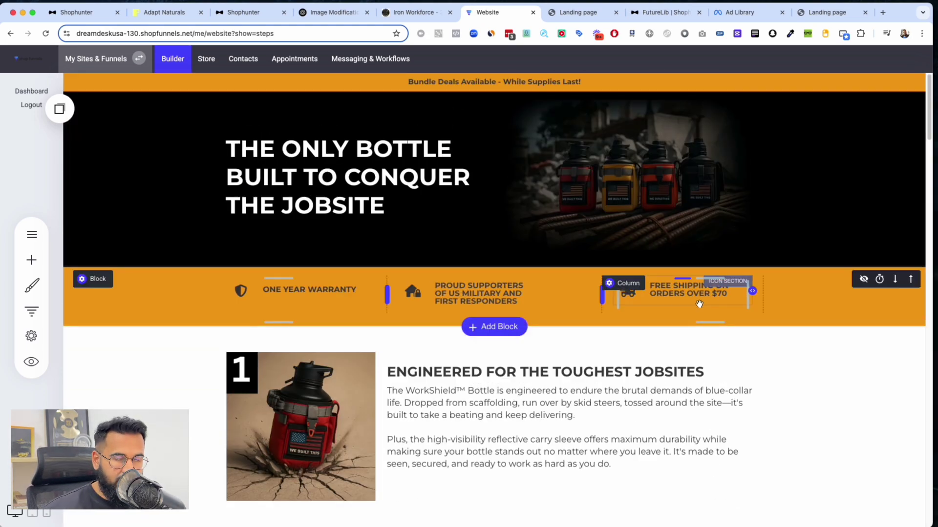